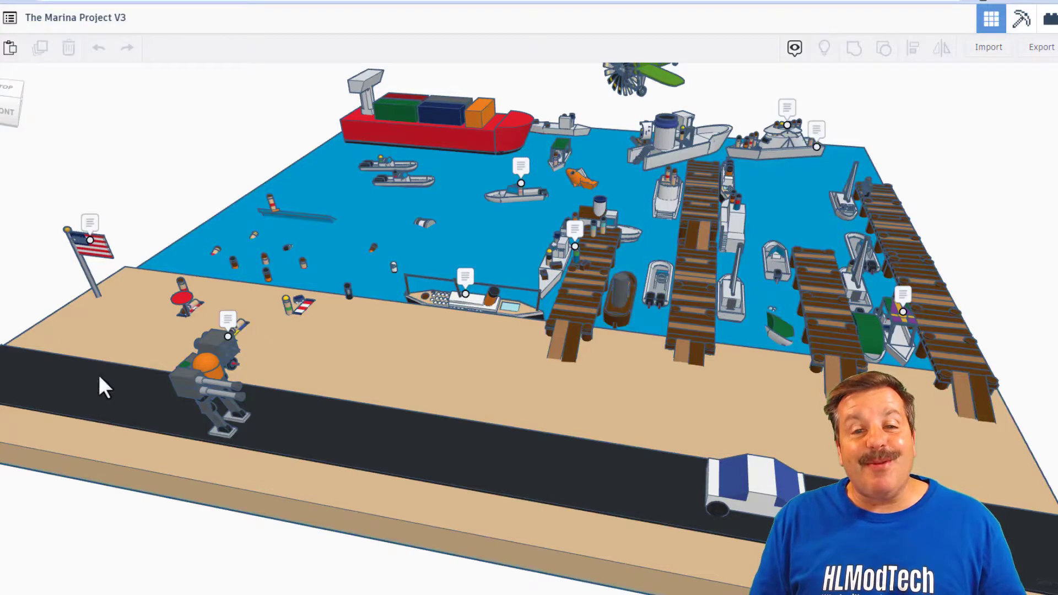
- Read the note above the flag while viewing the marina from a lower beach angle
mouse_move(97, 373)
right_down()
mouse_move(216, 412)
mouse_move(183, 418)
right_up()
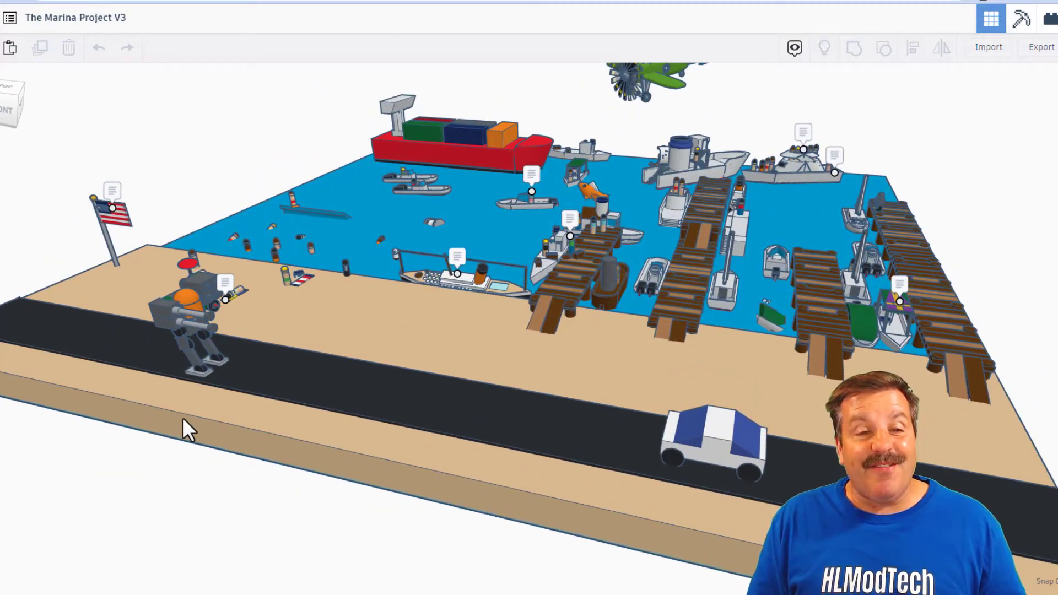
right_drag(457, 452, 476, 471)
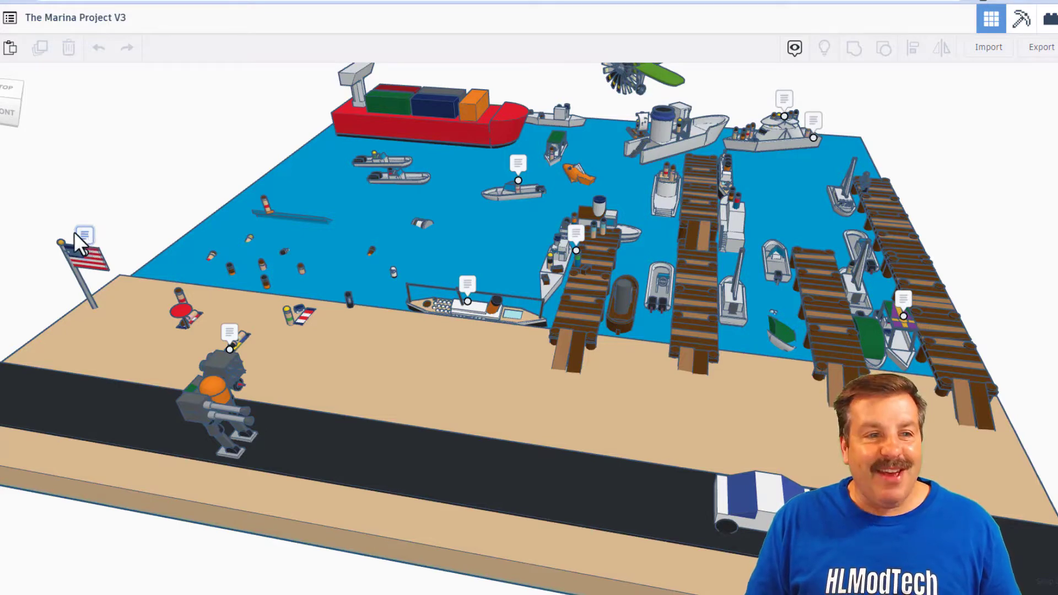
click(84, 235)
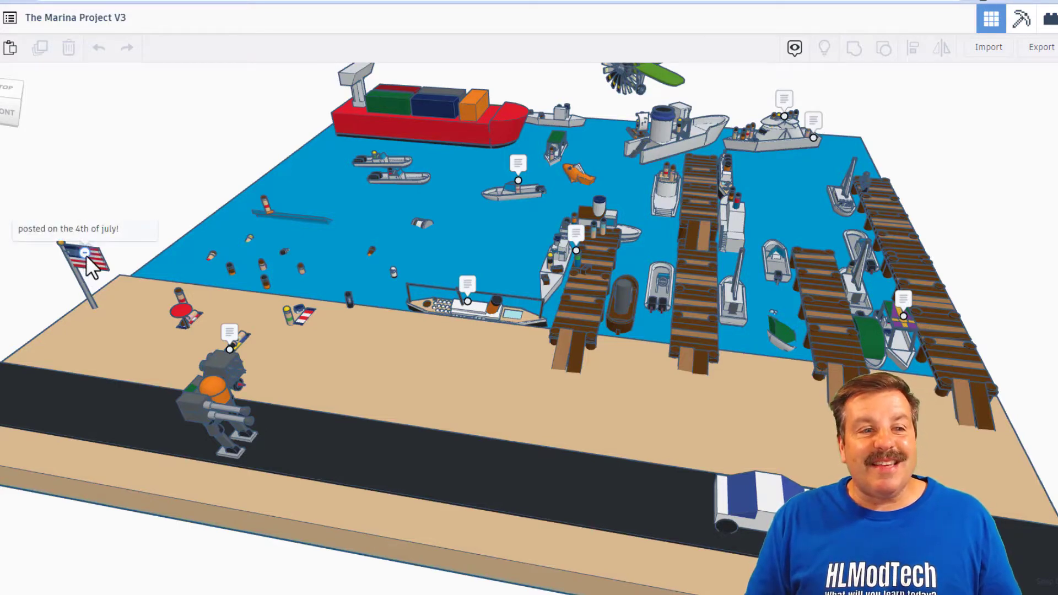
mouse_move(89, 274)
right_down()
mouse_move(216, 266)
mouse_move(158, 274)
right_up()
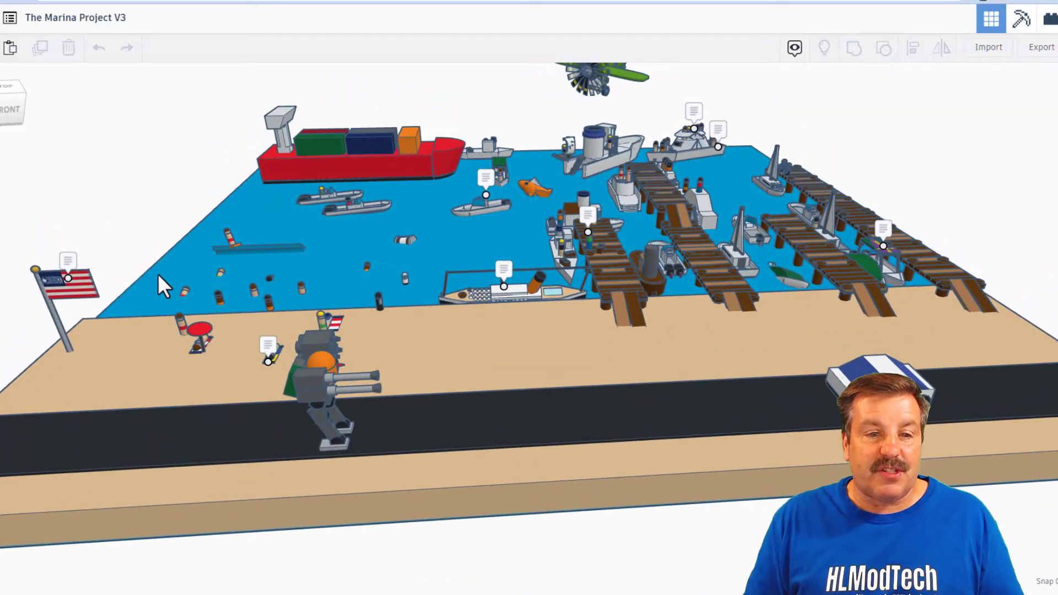
- Reveal the 'hidden ukrainian flag' note and frame its small object on the beach
click(268, 348)
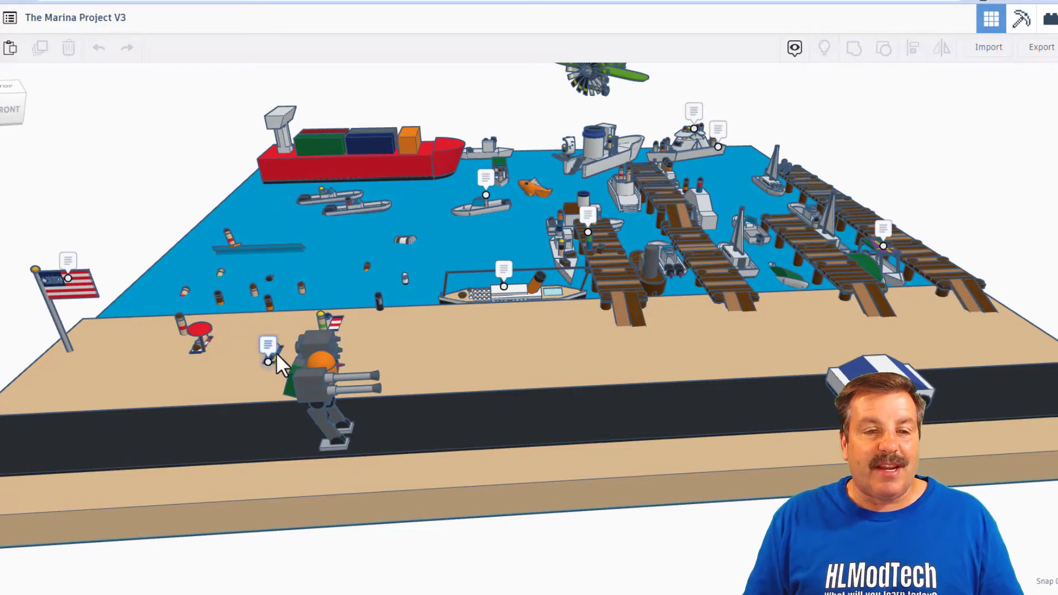
click(276, 353)
key(f)
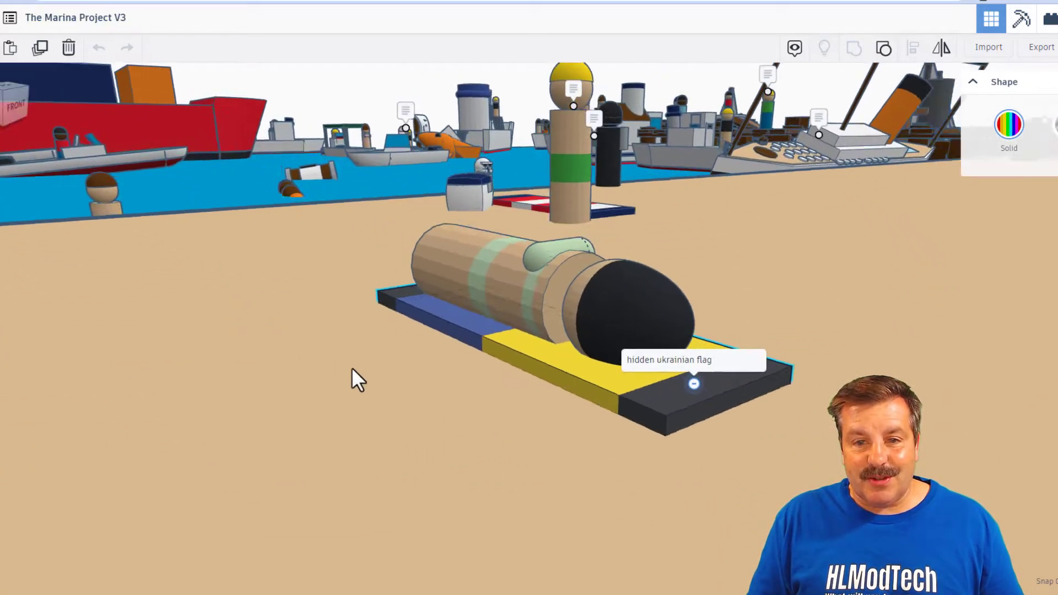
mouse_move(352, 367)
right_down()
mouse_move(717, 453)
mouse_move(316, 348)
right_up()
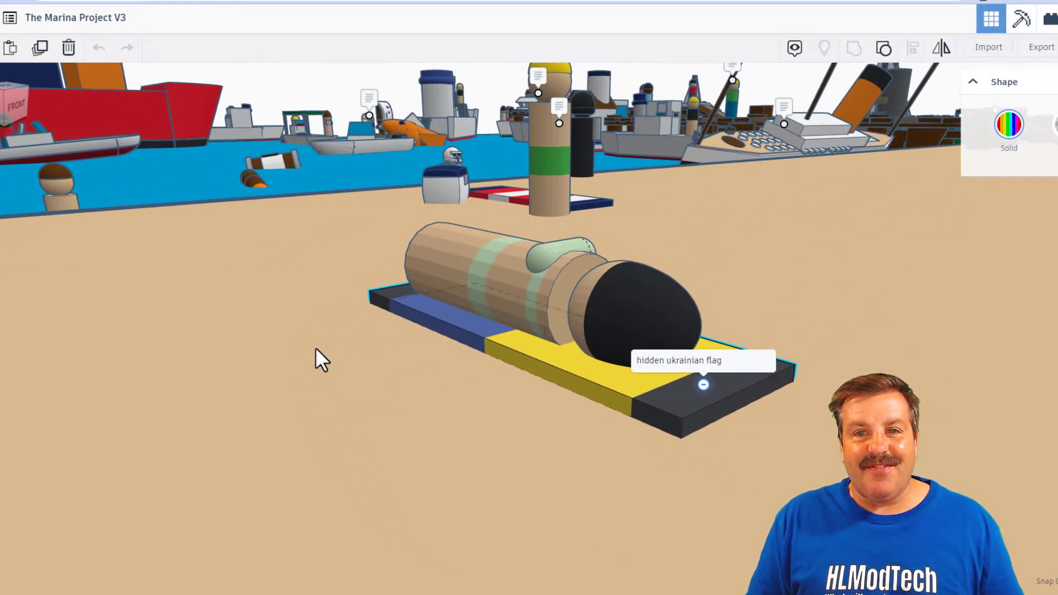
scroll(315, 347, down, 5)
- Read the long ship's note and frame the ship at the beach edge
right_drag(719, 473, 467, 330)
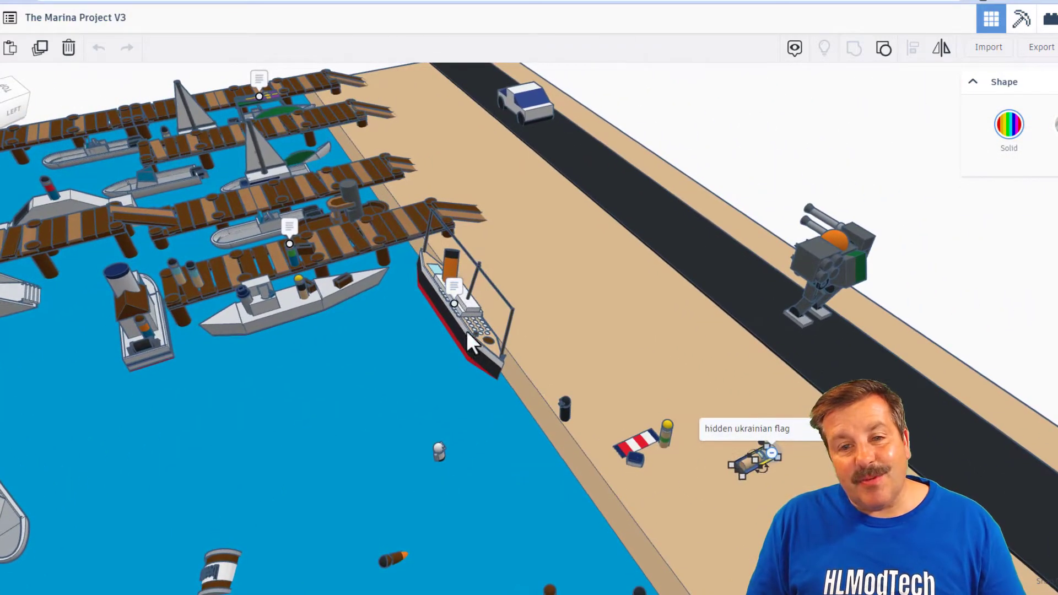
click(454, 286)
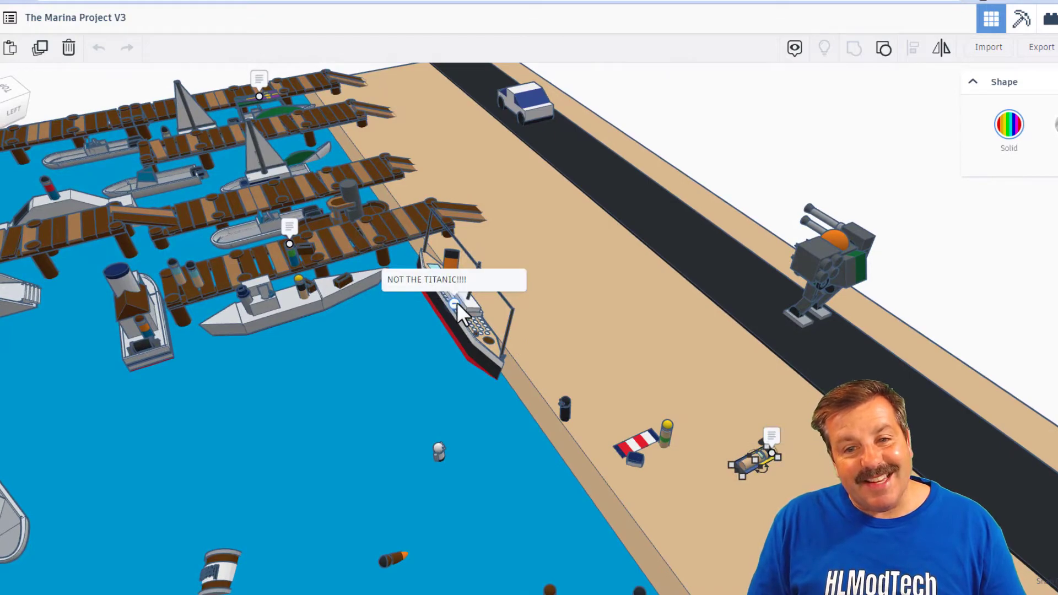
click(460, 340)
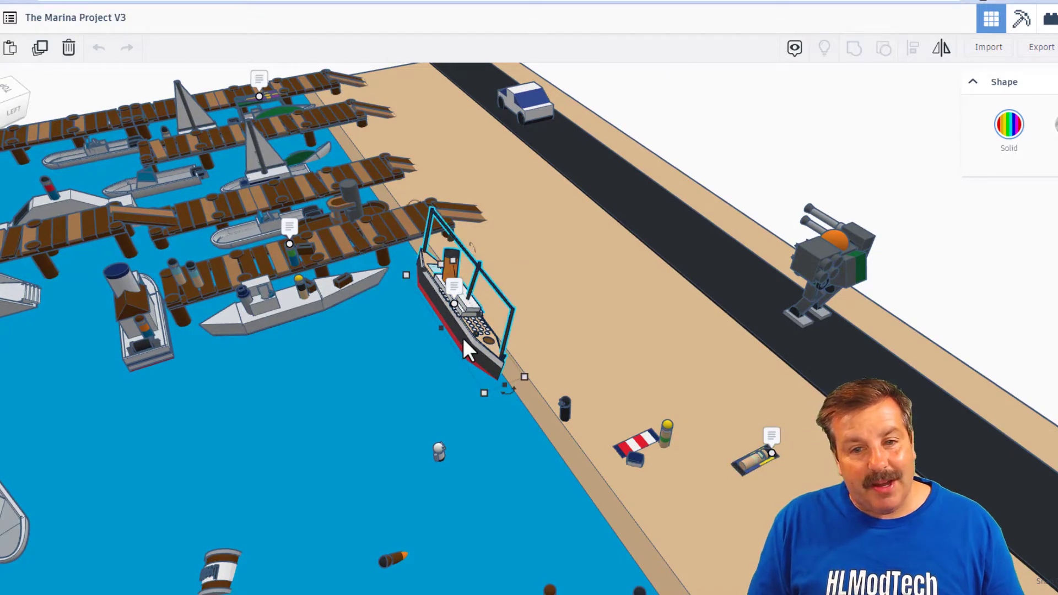
key(f)
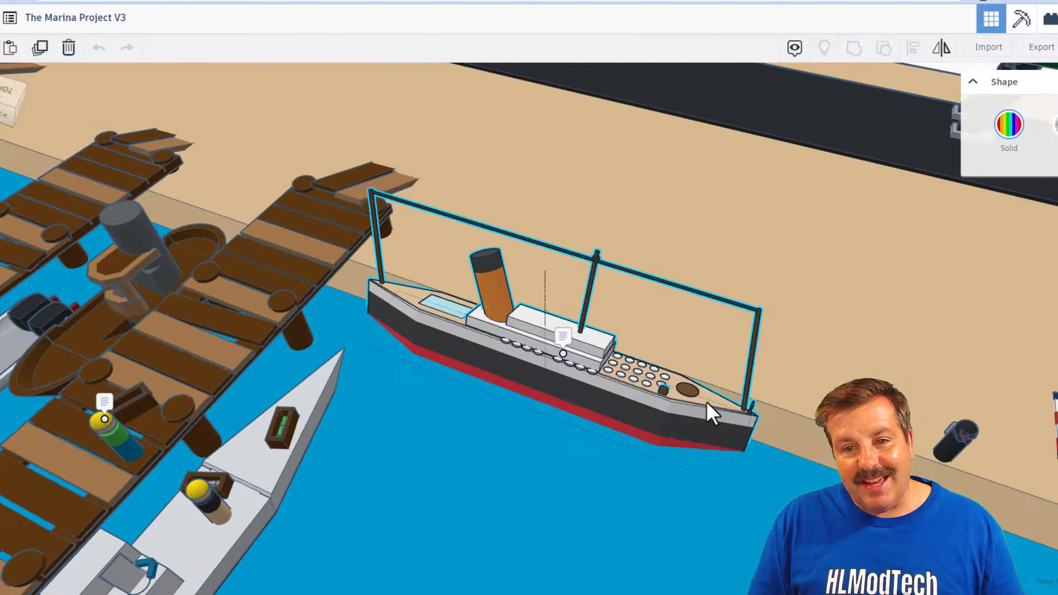
mouse_move(707, 401)
right_down()
mouse_move(496, 379)
mouse_move(453, 355)
right_up()
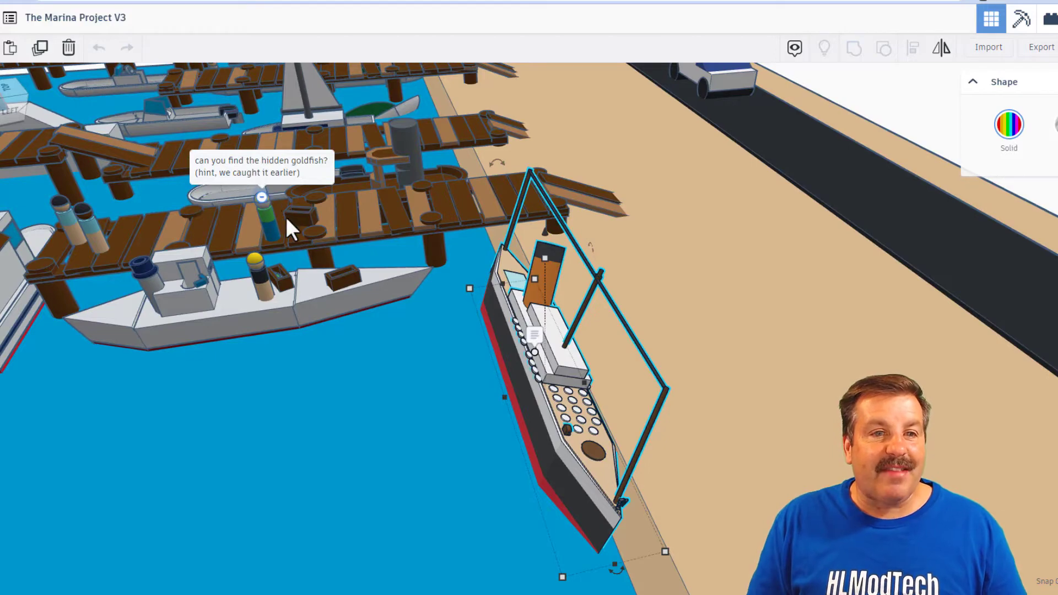
scroll(366, 335, down, 3)
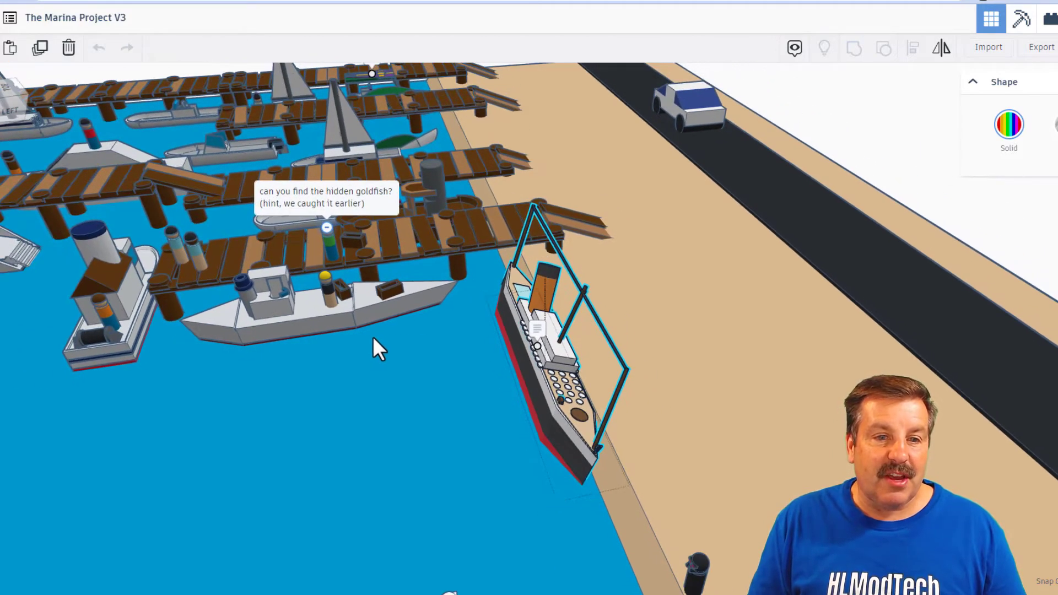
- Frame the yellow-headed figure on the small grey boat and view the crate beside it
mouse_move(373, 337)
right_down()
mouse_move(198, 385)
mouse_move(429, 192)
right_up()
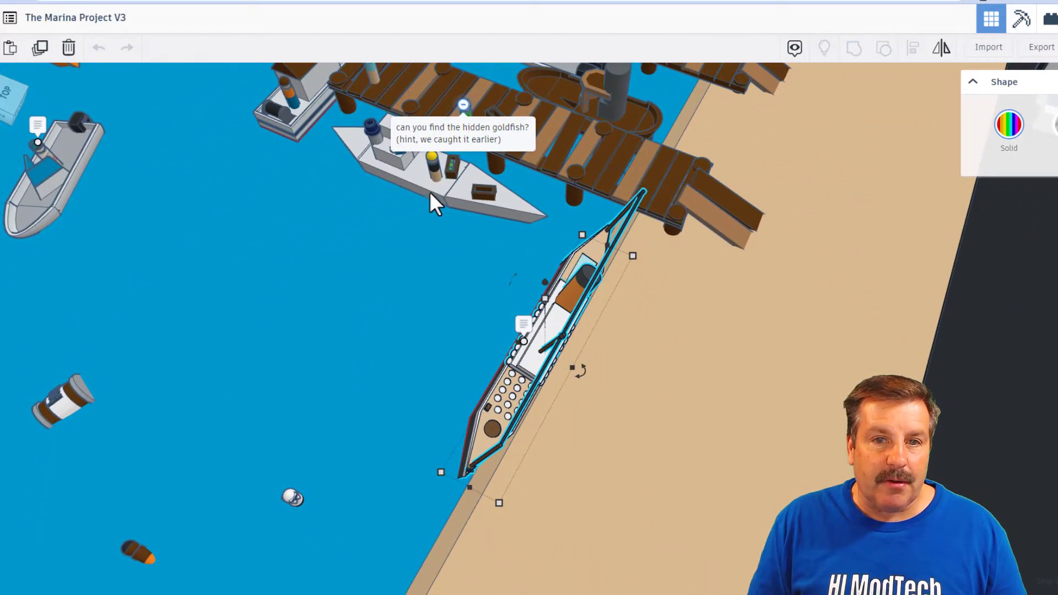
click(458, 184)
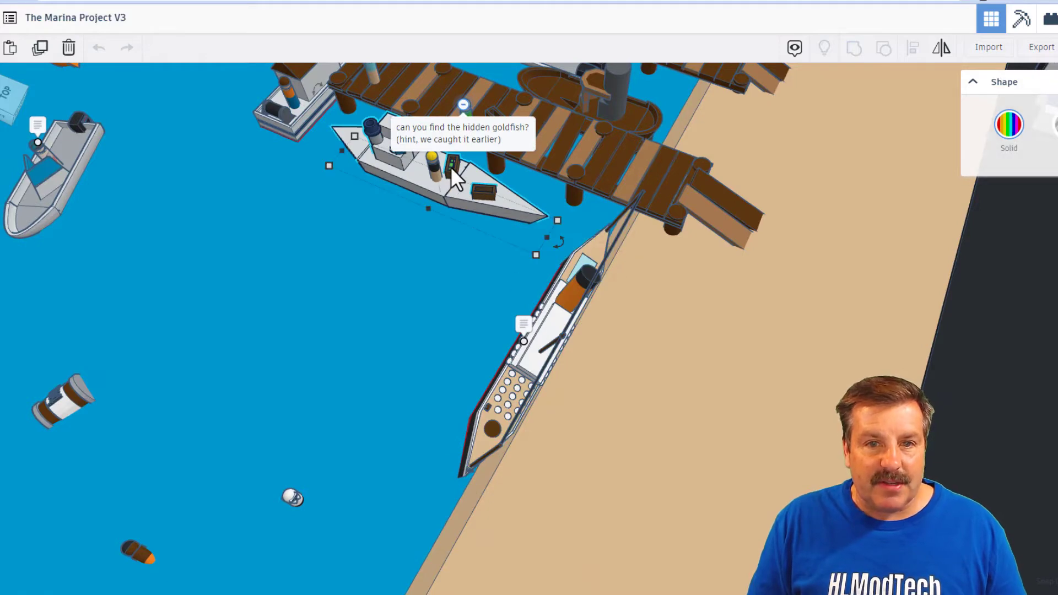
click(436, 169)
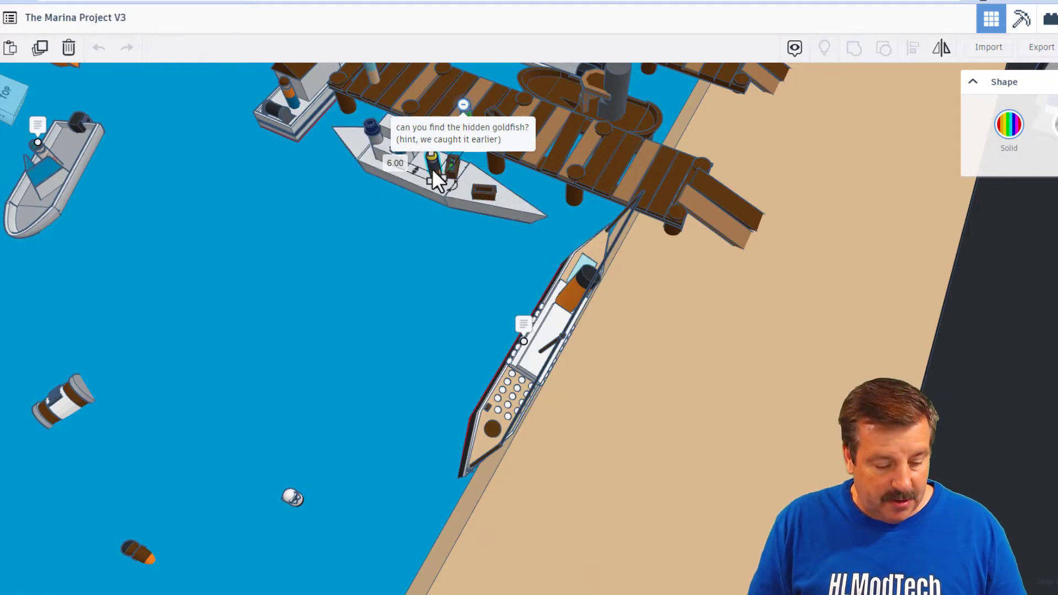
key(f)
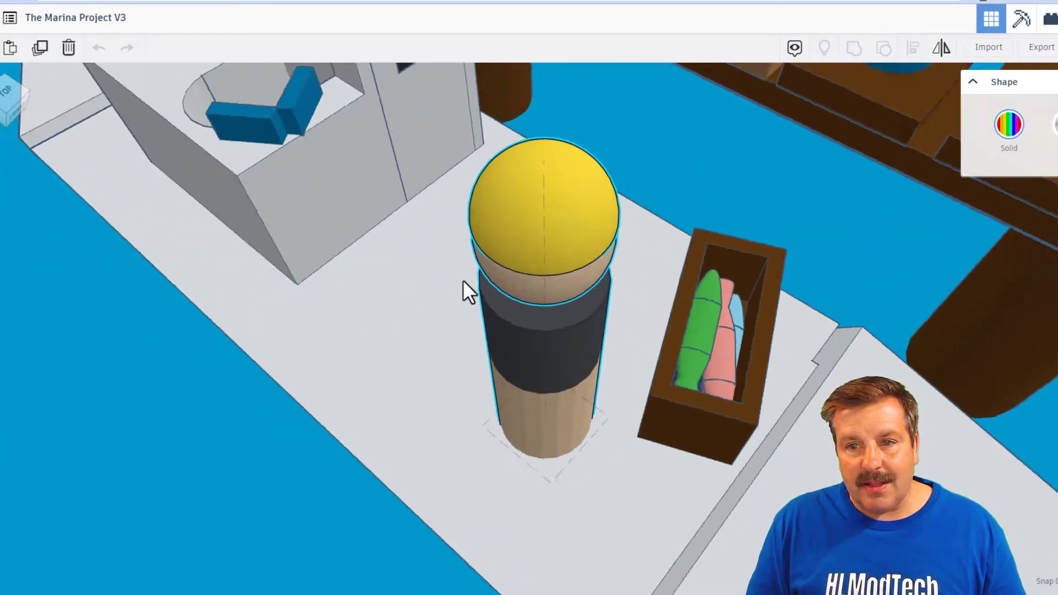
right_drag(464, 281, 741, 431)
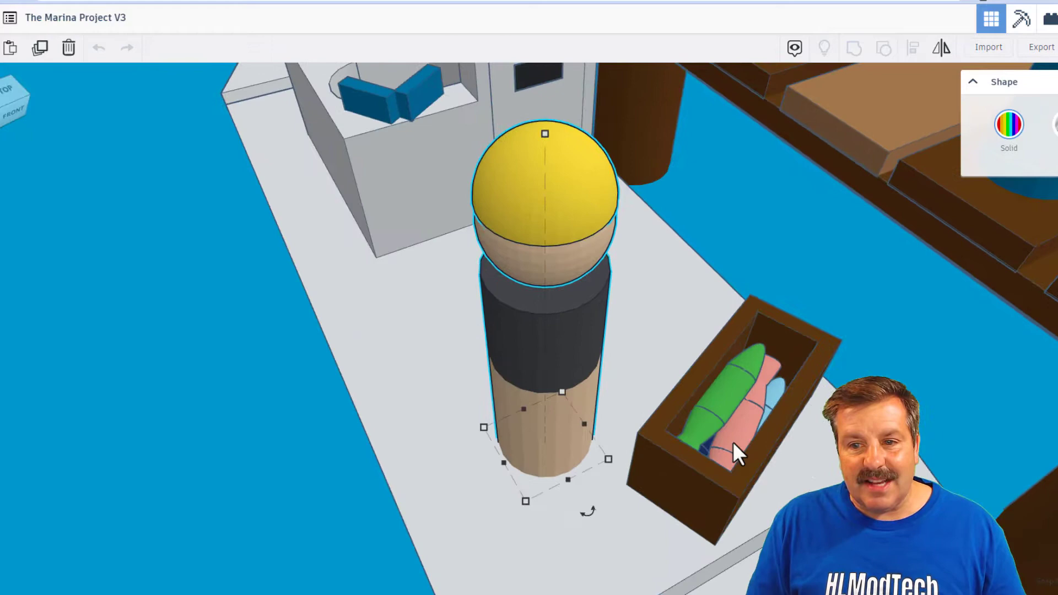
scroll(742, 432, down, 3)
scroll(629, 388, down, 3)
- Locate the orange goldfish in the water and frame it close up
right_drag(534, 354, 532, 377)
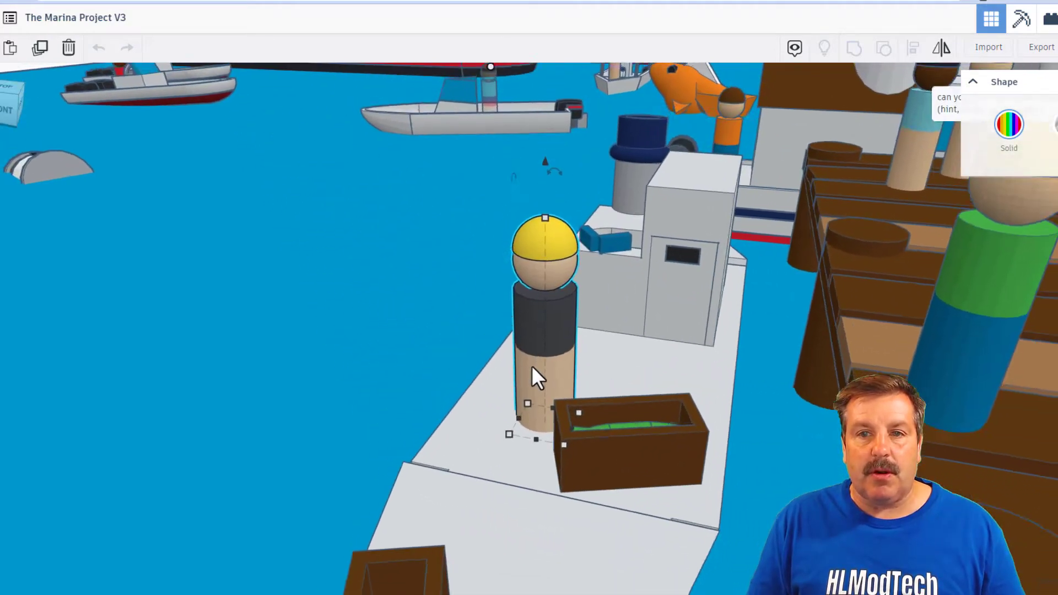
click(662, 107)
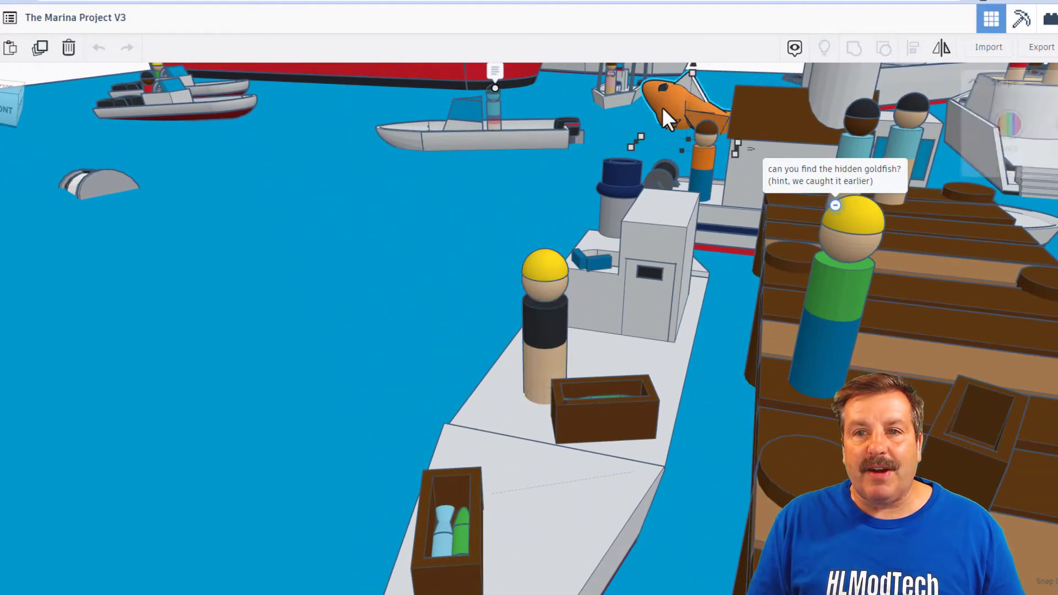
key(f)
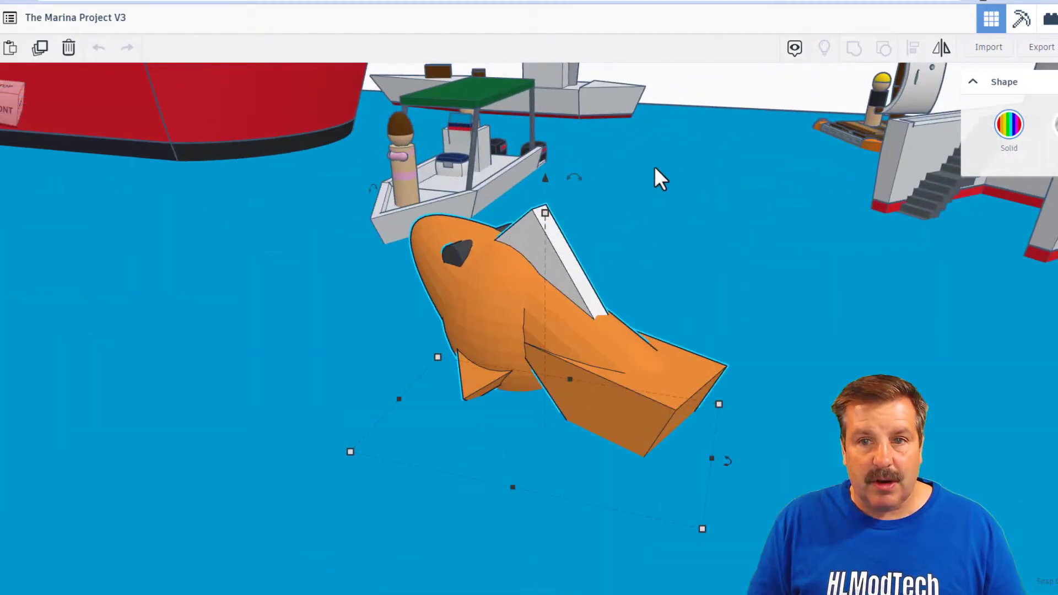
scroll(586, 378, down, 3)
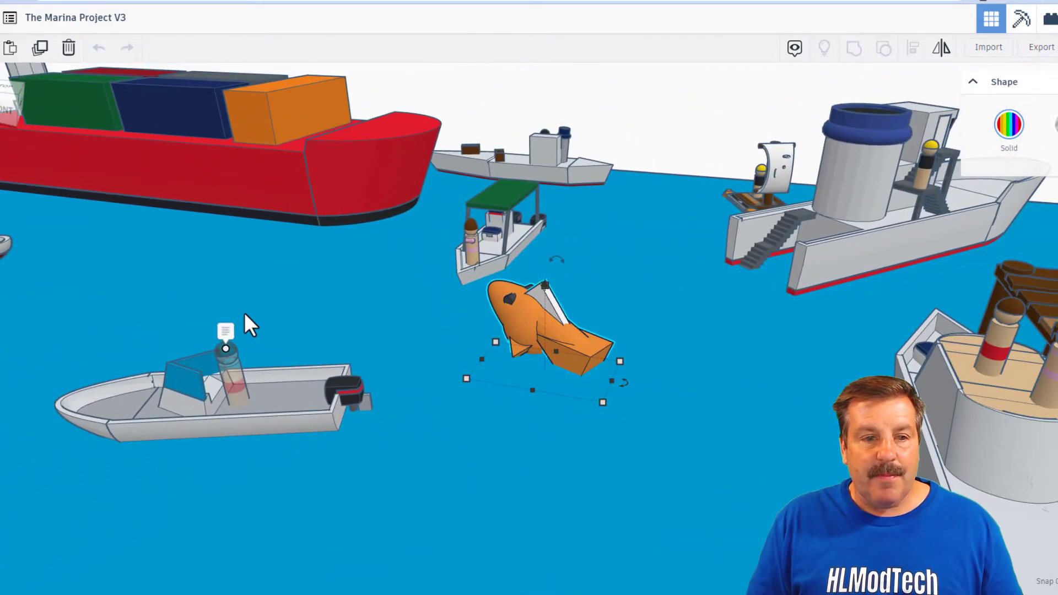
- Read the boat figure's note, then the green plane's 'GUY IN A PLANE?!?!?!?!' note
click(225, 331)
mouse_move(234, 388)
right_down()
mouse_move(267, 416)
mouse_move(194, 428)
mouse_move(203, 436)
right_up()
scroll(196, 423, down, 5)
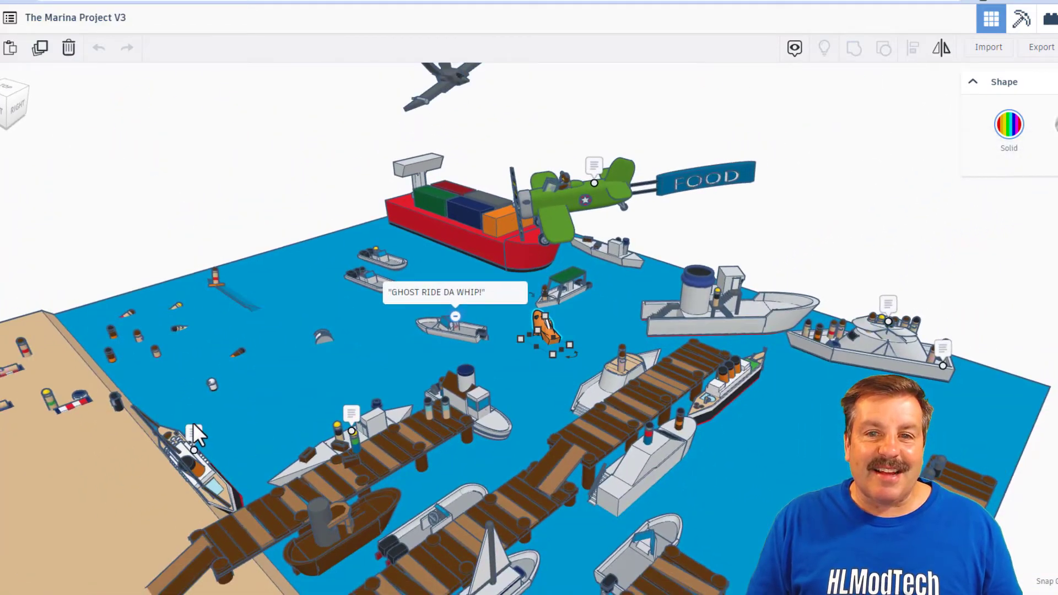
click(559, 195)
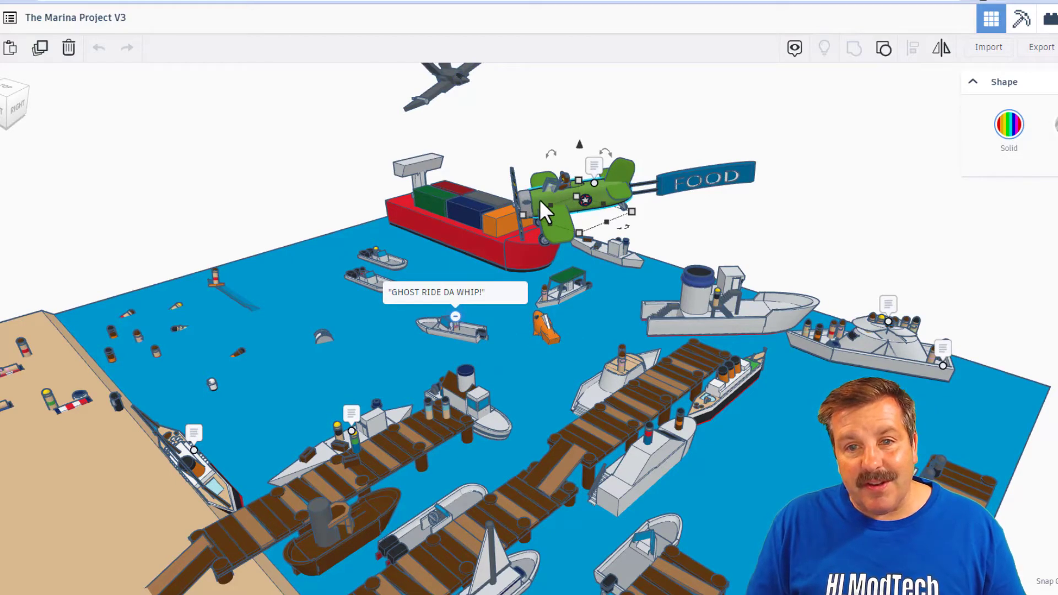
click(596, 163)
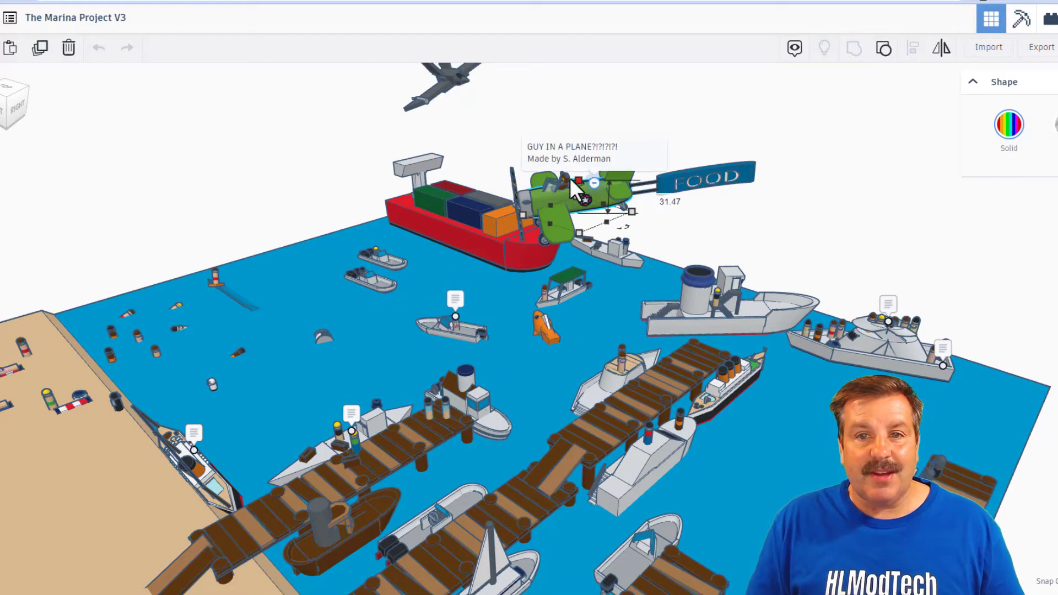
- Frame the teddy-bear pilot inside the green plane
click(565, 181)
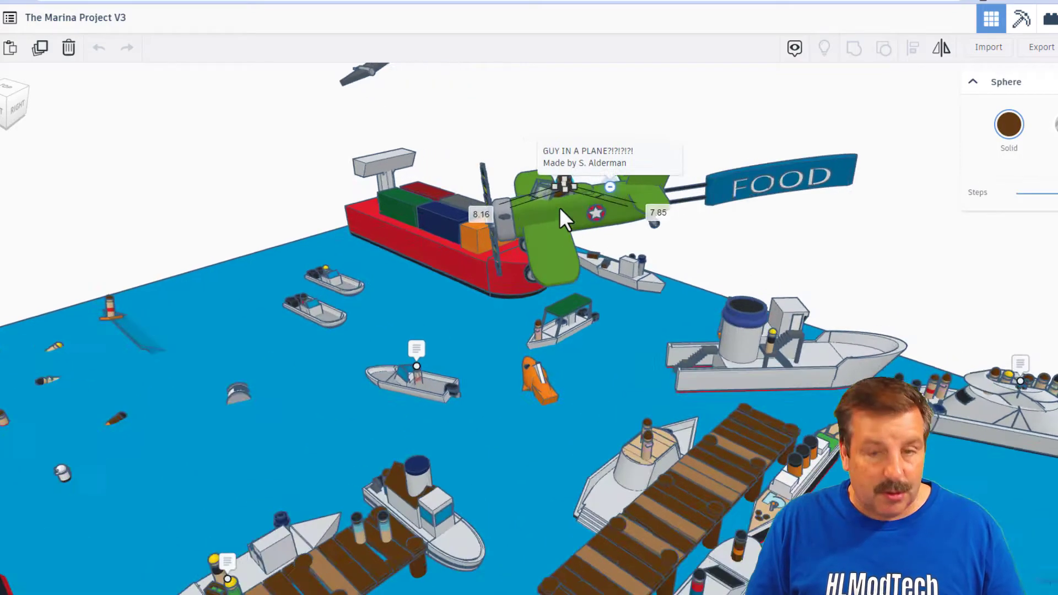
key(f)
scroll(669, 259, down, 5)
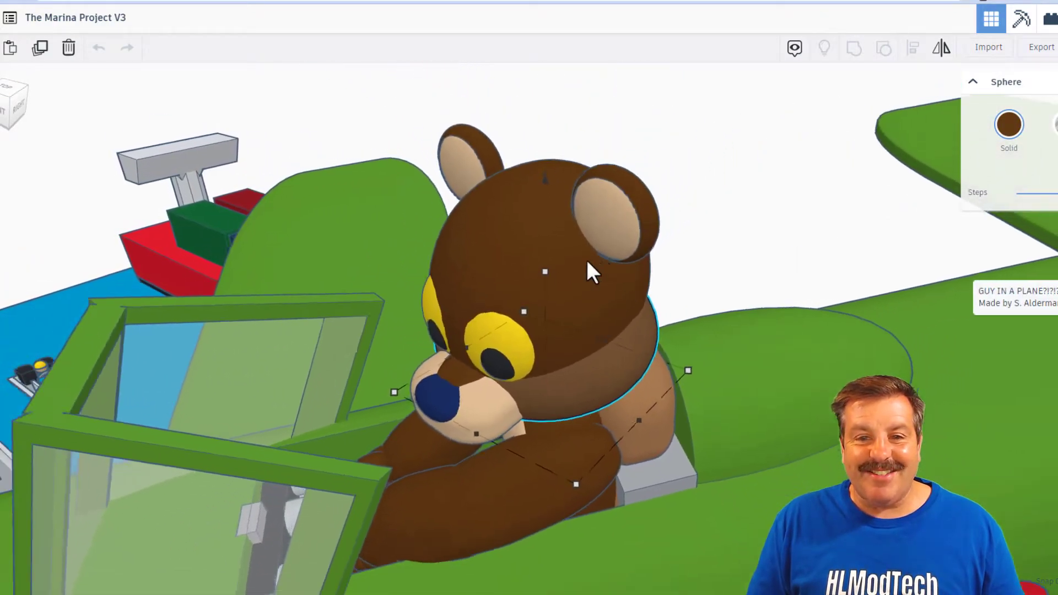
mouse_move(487, 260)
right_down()
mouse_move(584, 229)
mouse_move(516, 248)
right_up()
scroll(587, 227, down, 3)
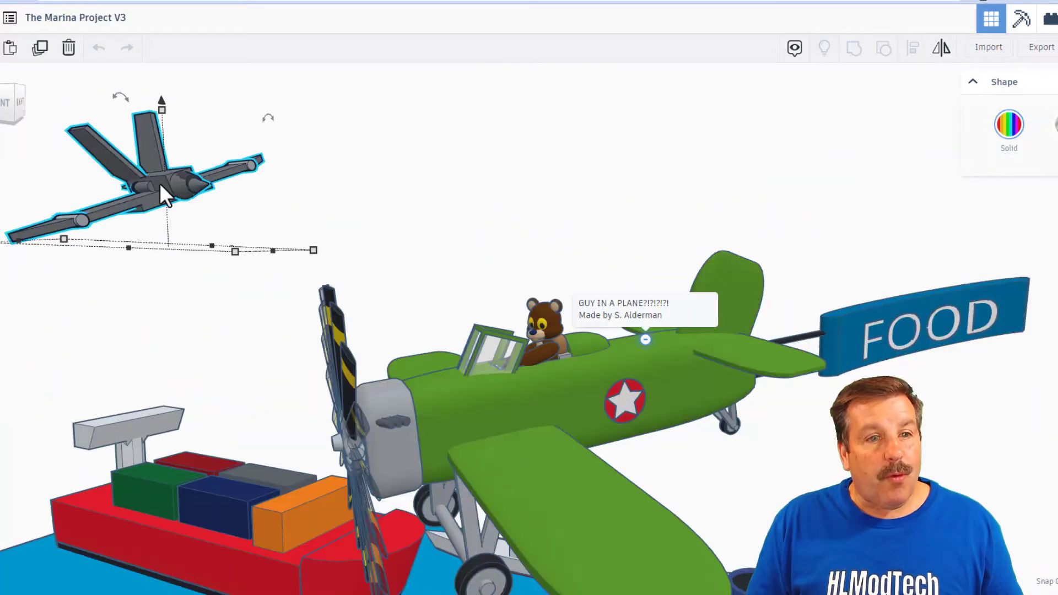
- Frame the grey jet from the side and select the small raft in the water
key(f)
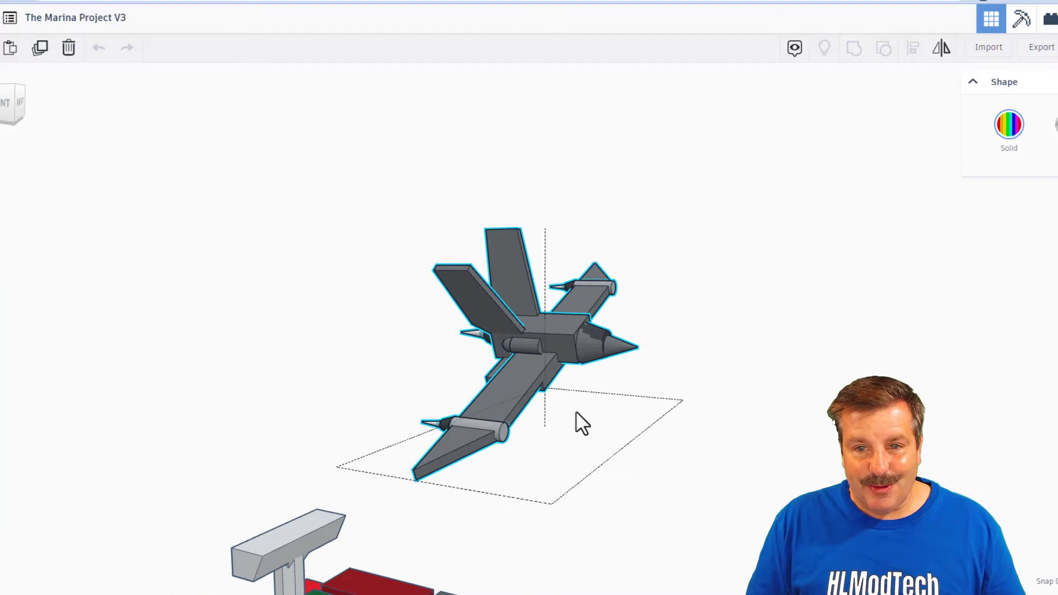
mouse_move(577, 411)
right_down()
mouse_move(695, 394)
mouse_move(703, 481)
mouse_move(725, 456)
right_up()
scroll(705, 482, down, 3)
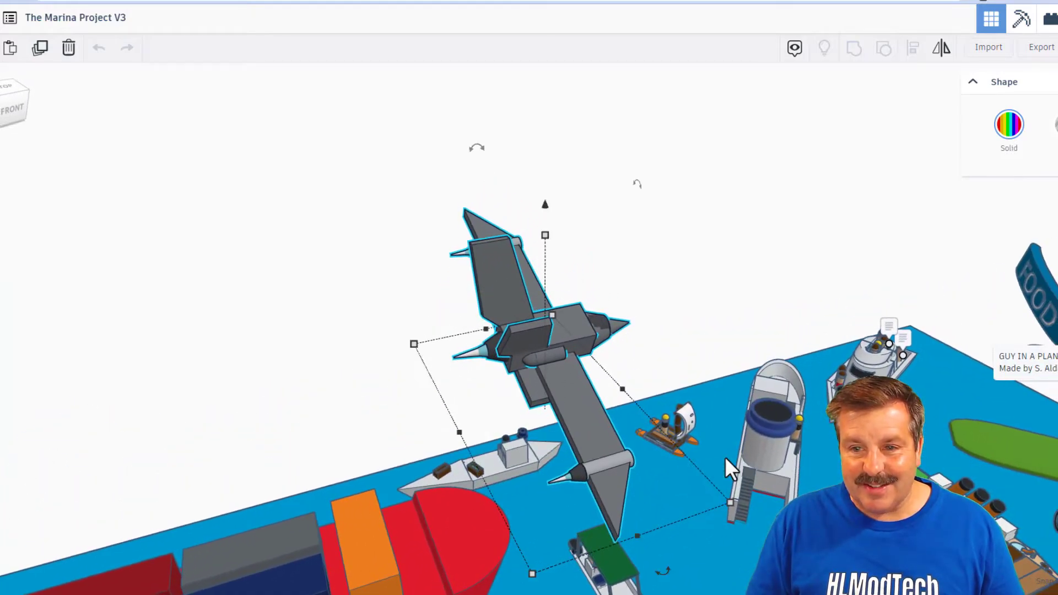
click(678, 431)
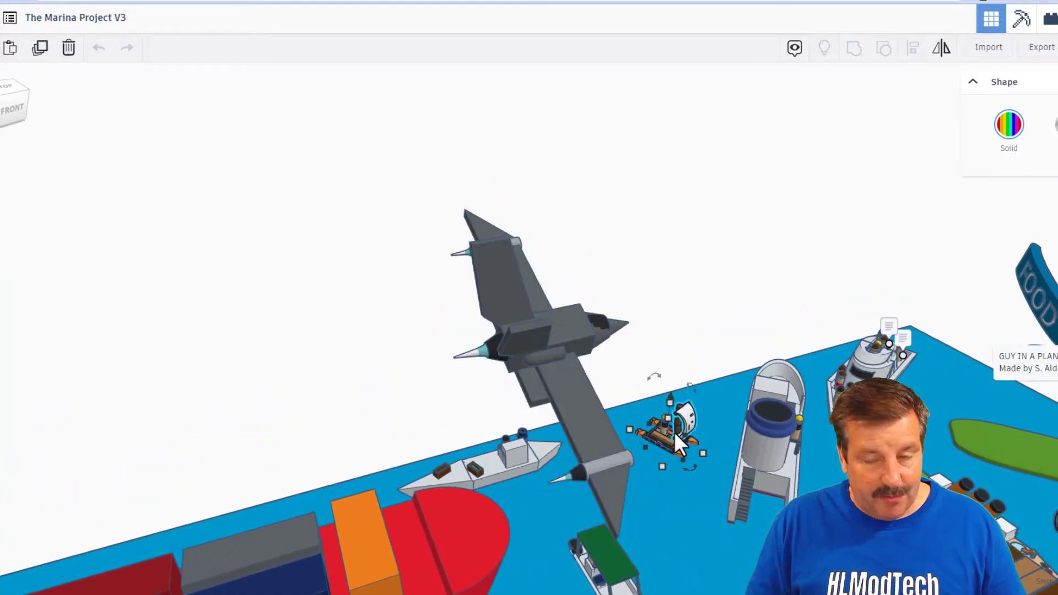
key(f)
mouse_move(462, 496)
right_down()
mouse_move(744, 479)
mouse_move(452, 419)
right_up()
scroll(453, 419, down, 2)
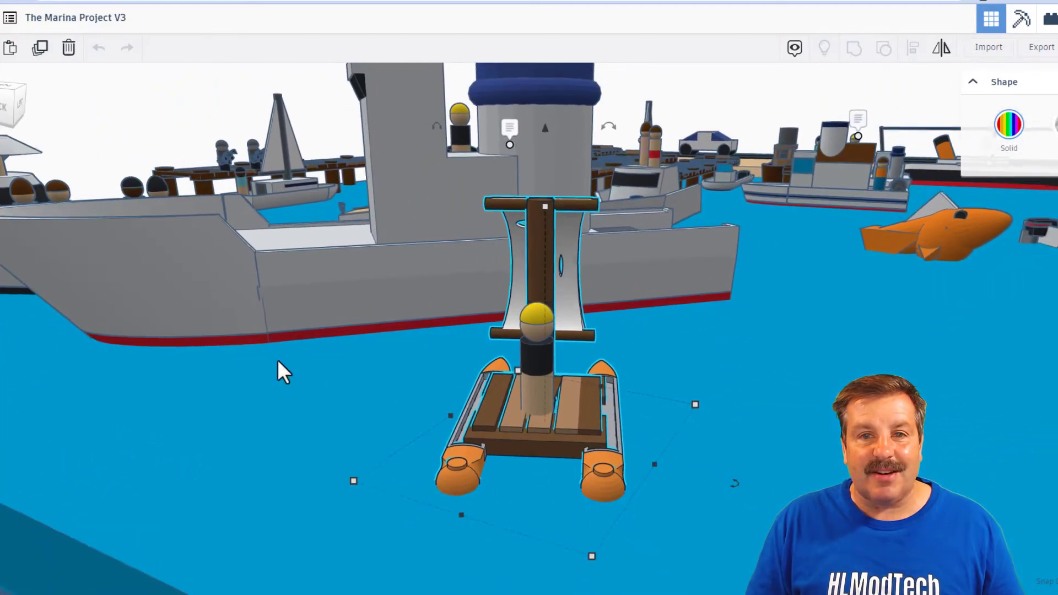
shift+click(252, 294)
scroll(252, 294, down, 5)
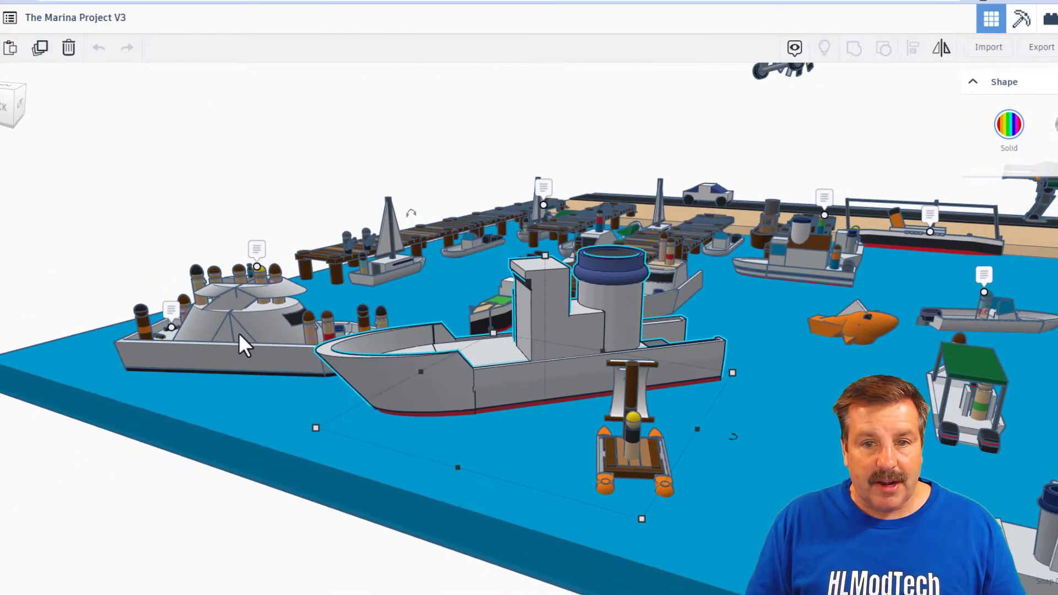
right_drag(239, 333, 371, 347)
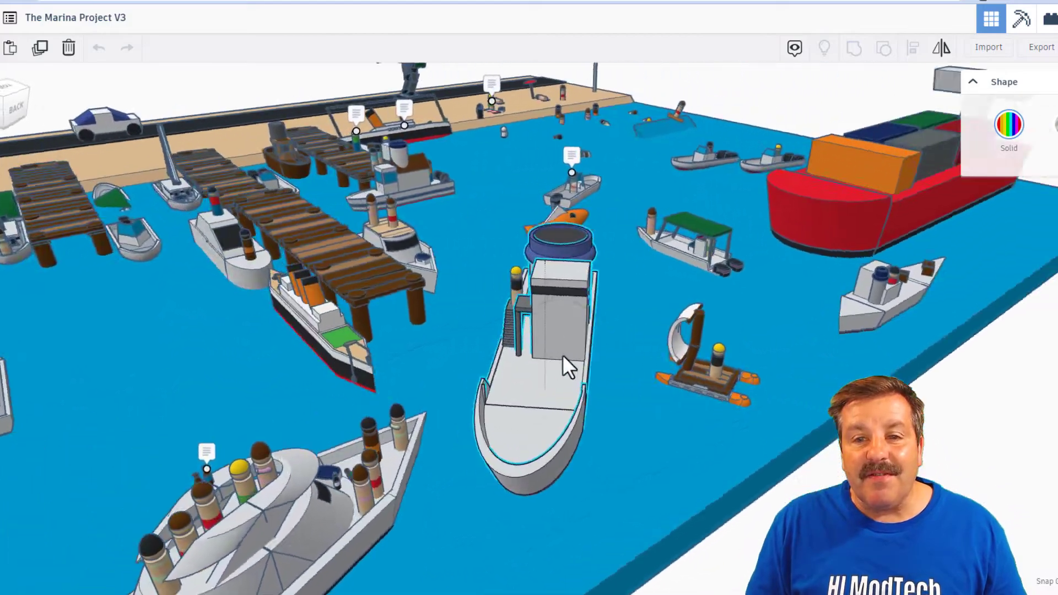
mouse_move(563, 355)
right_down()
mouse_move(721, 333)
mouse_move(609, 363)
mouse_move(502, 331)
mouse_move(639, 338)
mouse_move(164, 368)
right_up()
click(165, 369)
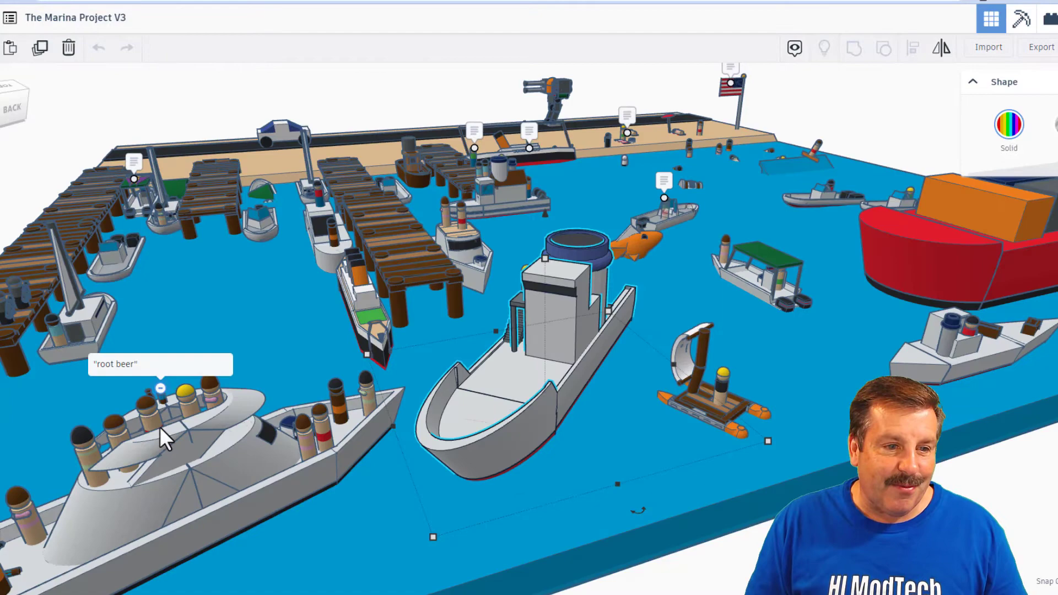
click(128, 494)
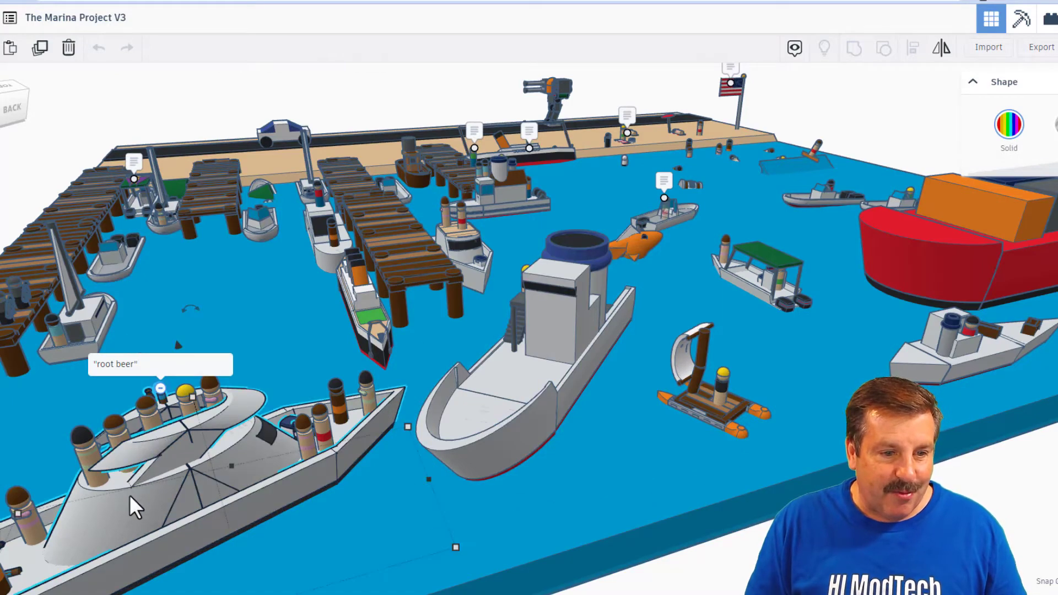
key(f)
right_drag(187, 407, 490, 465)
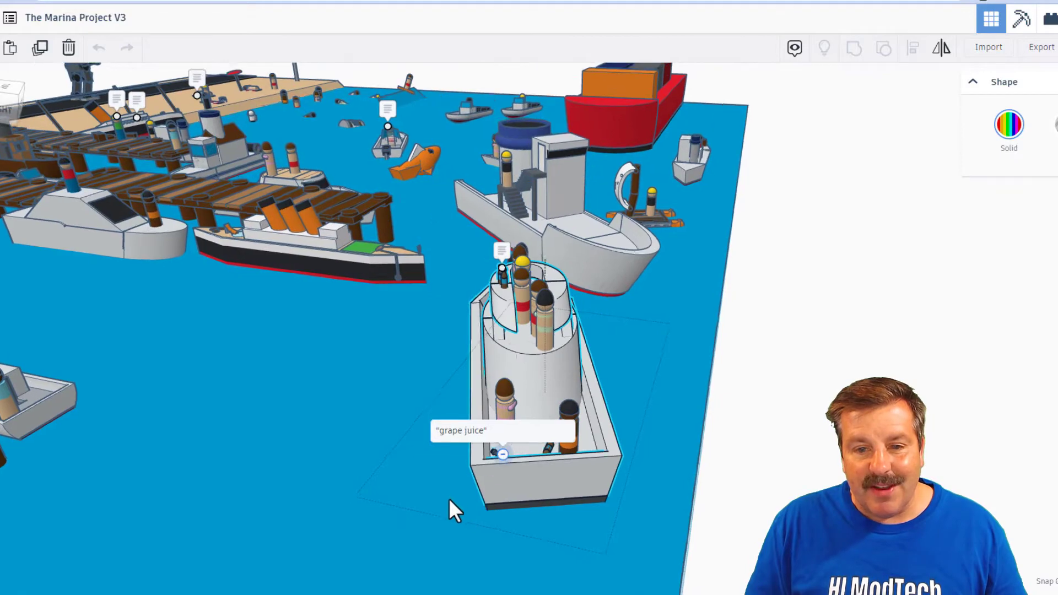
scroll(463, 496, up, 2)
scroll(484, 516, up, 2)
right_drag(429, 520, 564, 503)
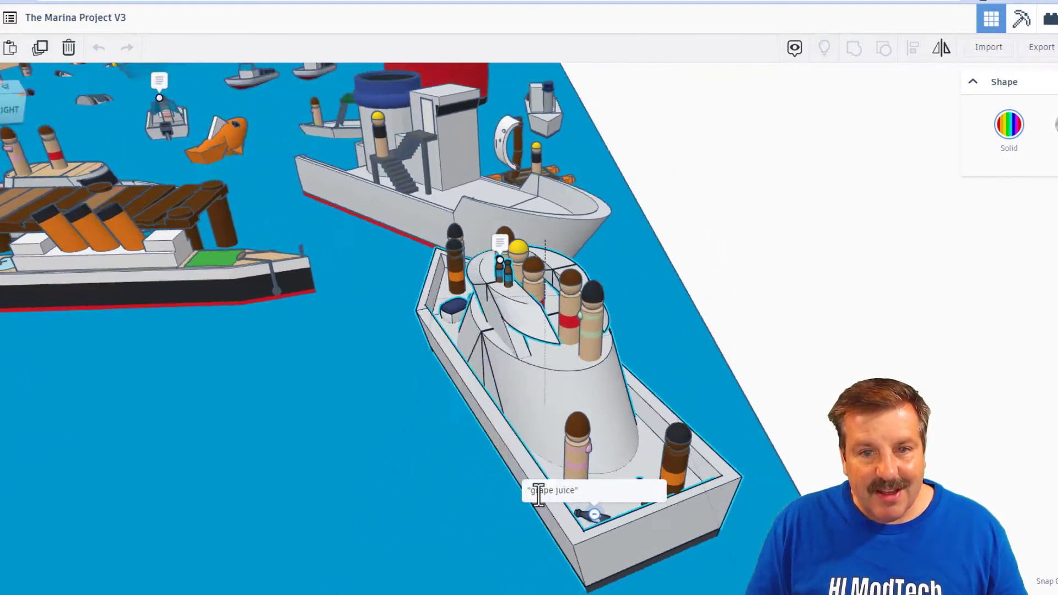
scroll(277, 337, down, 3)
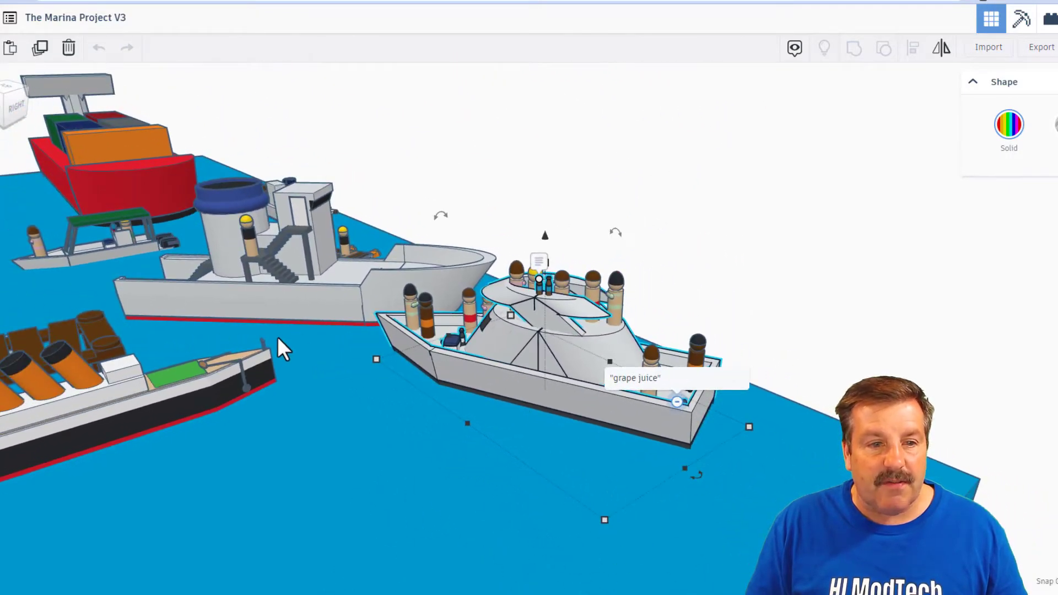
scroll(235, 369, down, 3)
scroll(198, 391, down, 3)
click(341, 377)
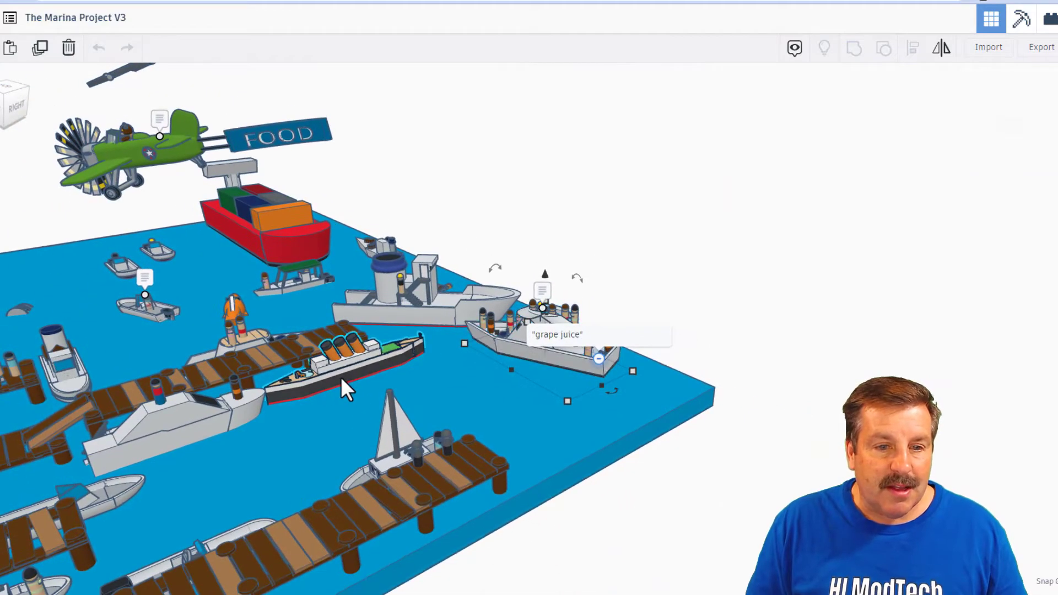
scroll(327, 383, up, 4)
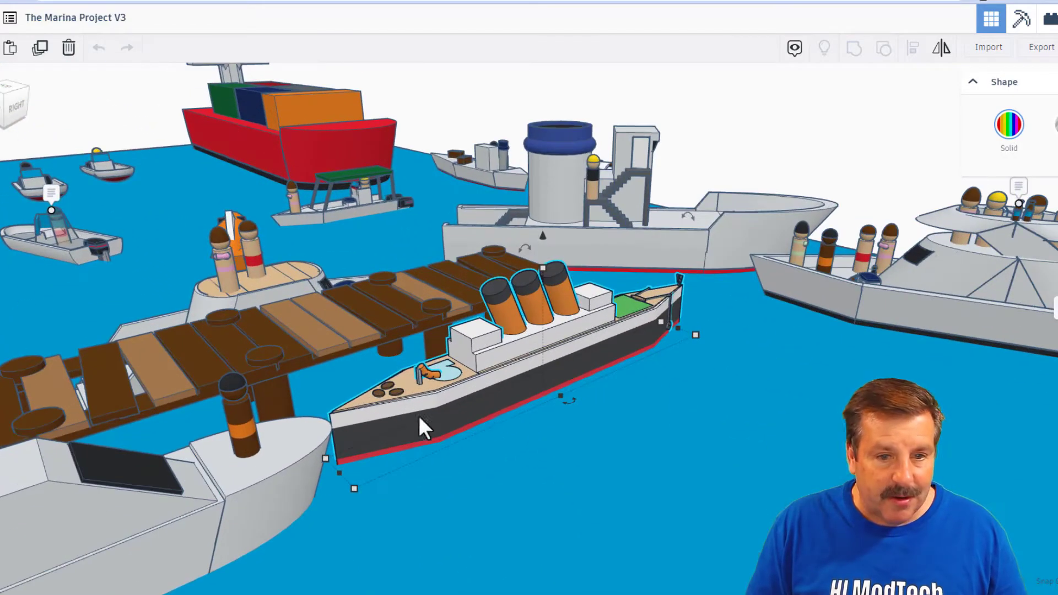
scroll(419, 417, up, 2)
scroll(463, 414, up, 3)
scroll(433, 426, up, 2)
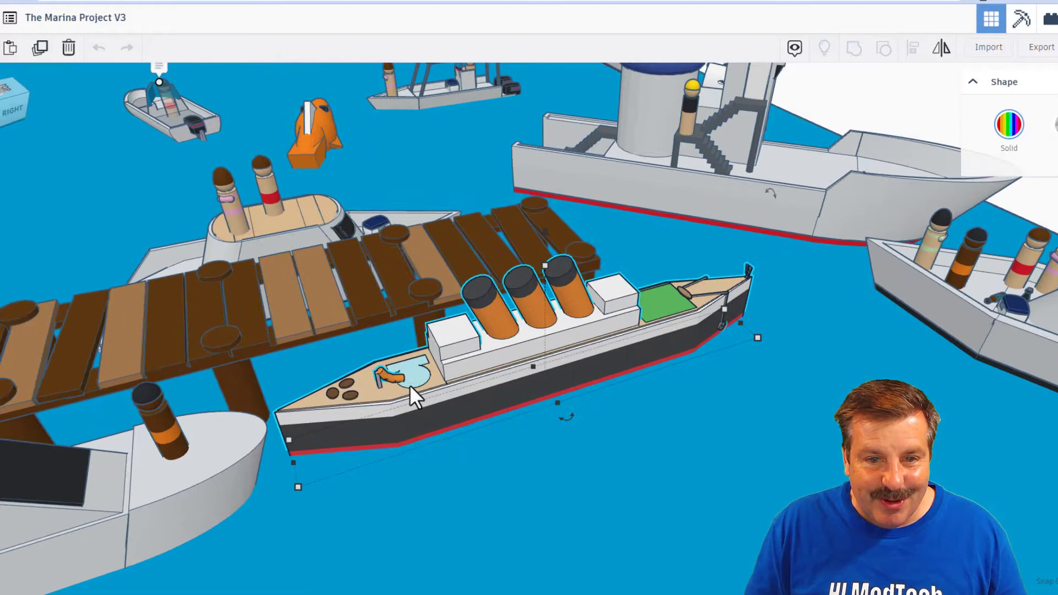
scroll(410, 385, up, 3)
scroll(376, 375, up, 3)
scroll(430, 336, down, 4)
scroll(431, 315, down, 2)
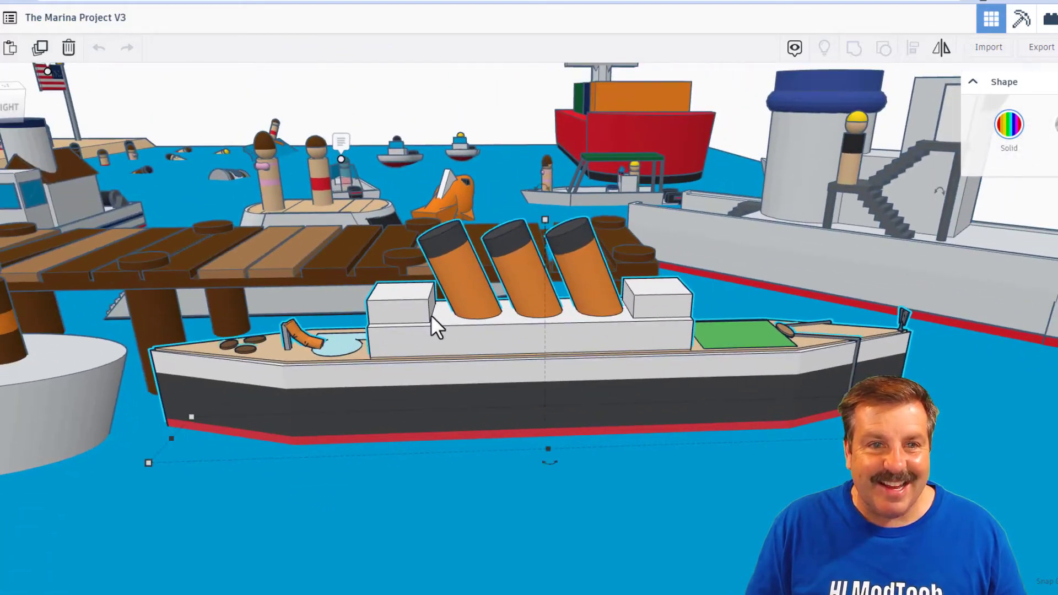
scroll(432, 315, down, 3)
scroll(372, 320, down, 2)
scroll(366, 322, down, 3)
scroll(251, 353, down, 3)
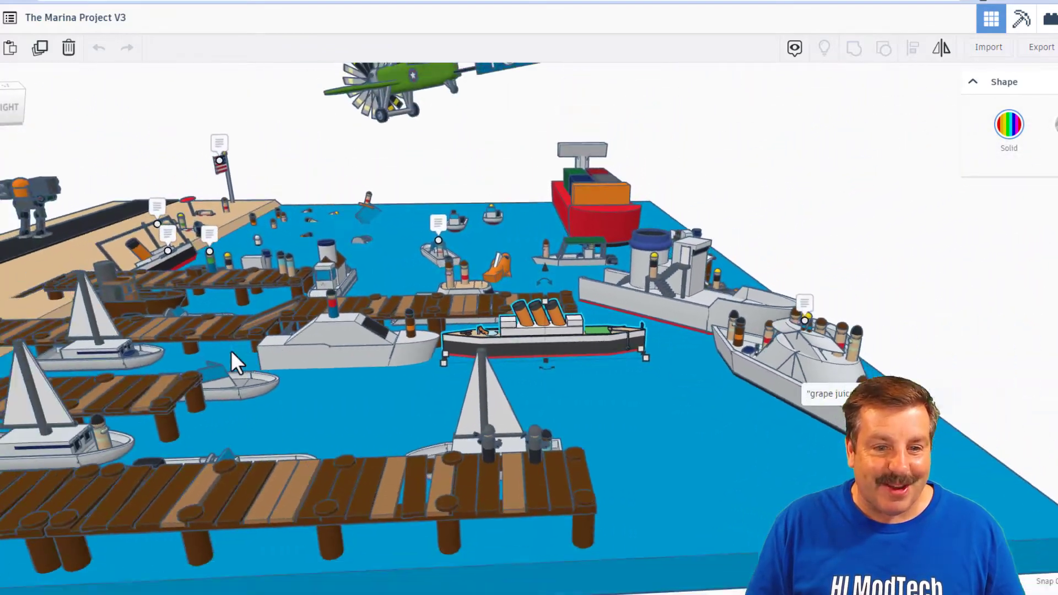
scroll(231, 351, down, 3)
scroll(231, 350, down, 2)
click(6, 427)
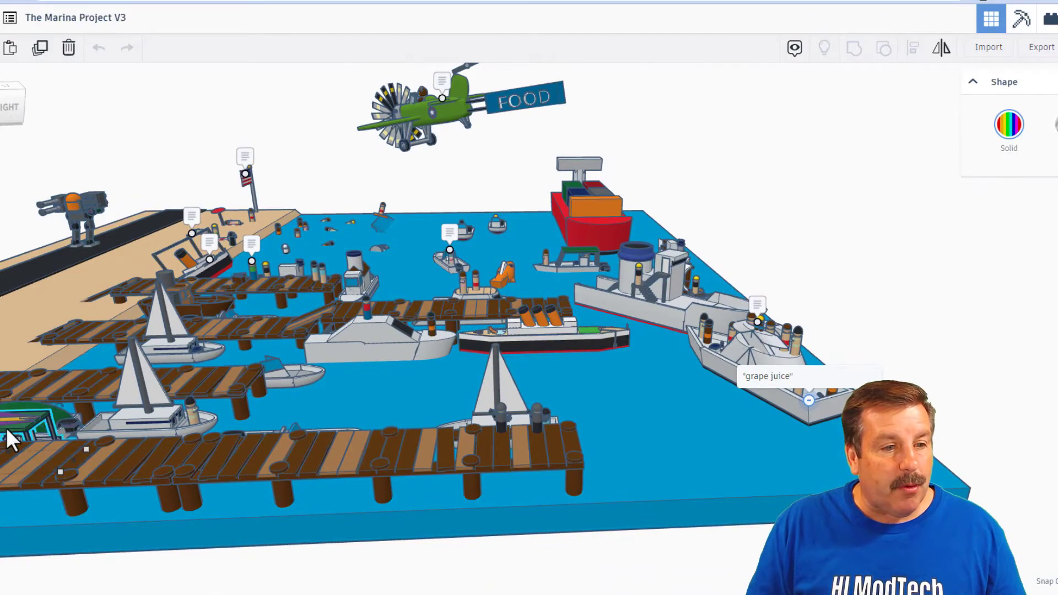
scroll(33, 426, up, 5)
scroll(35, 426, up, 3)
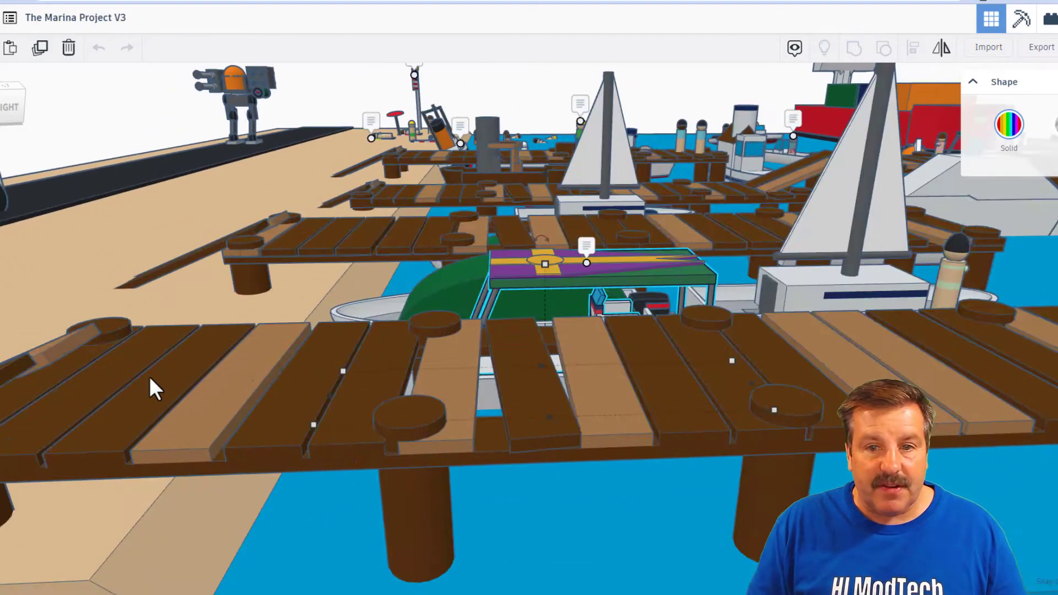
right_drag(150, 376, 290, 411)
scroll(291, 410, up, 3)
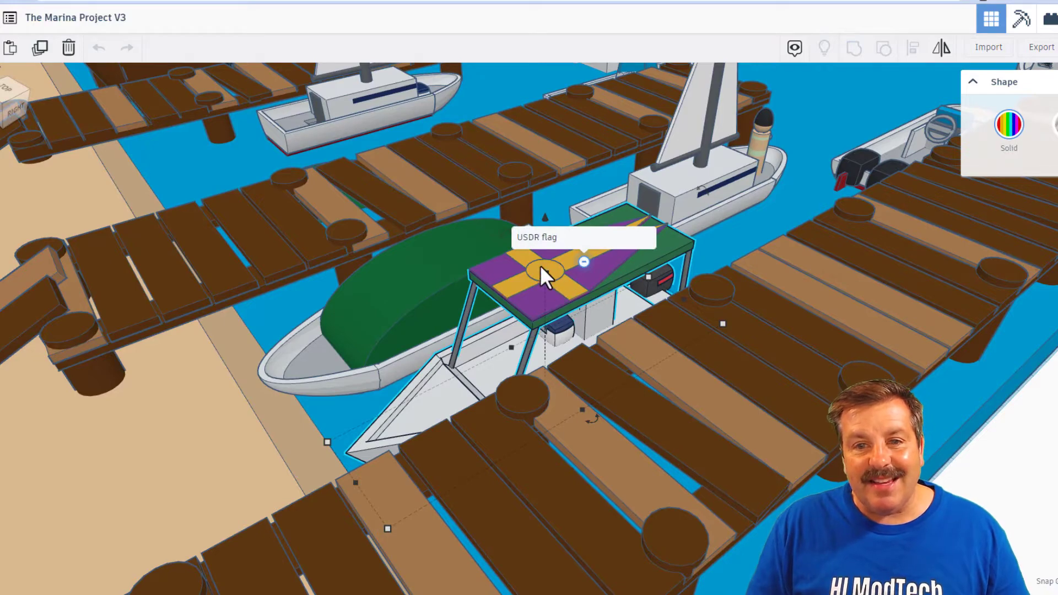
mouse_move(582, 325)
right_down()
mouse_move(711, 323)
mouse_move(536, 273)
right_up()
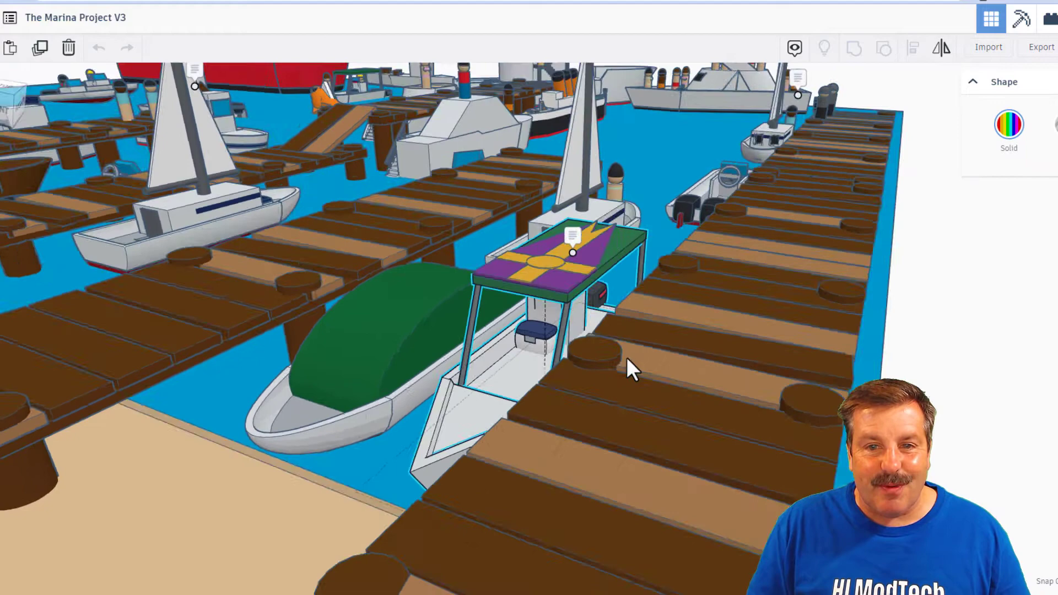
right_drag(646, 363, 591, 332)
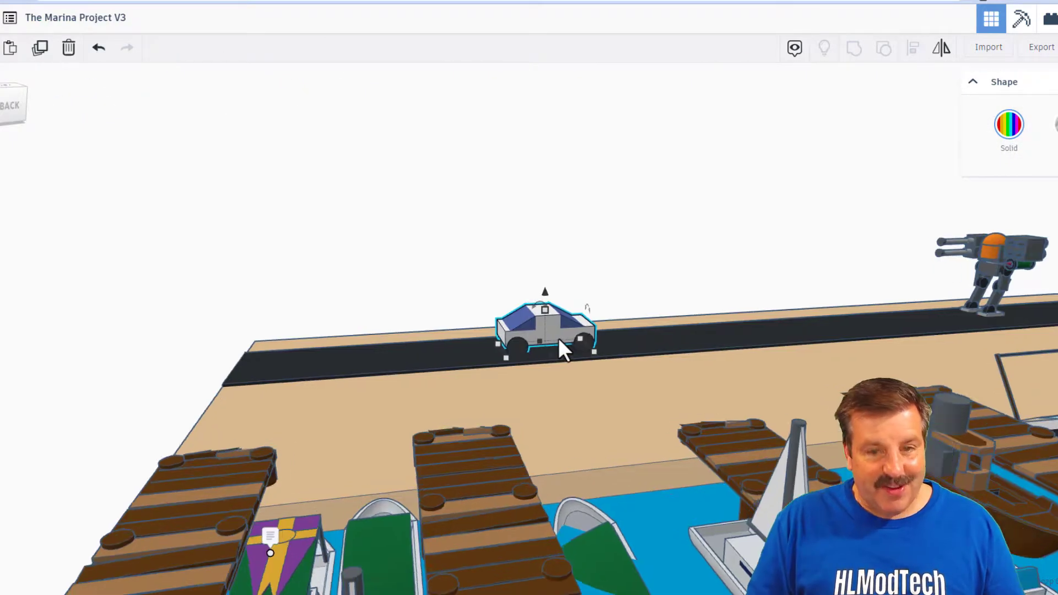
key(f)
right_drag(475, 372, 817, 365)
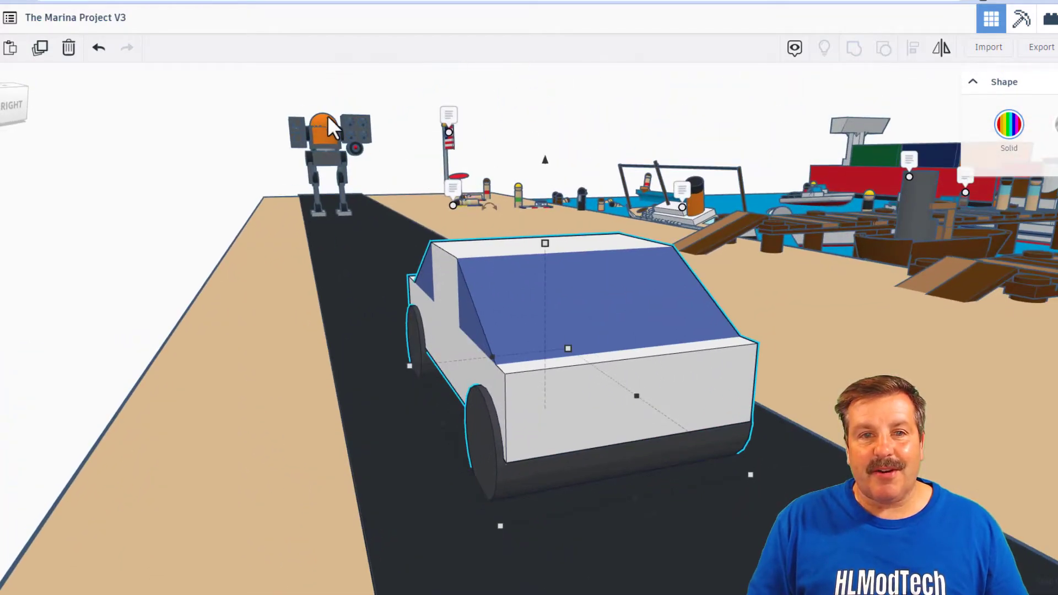
click(325, 124)
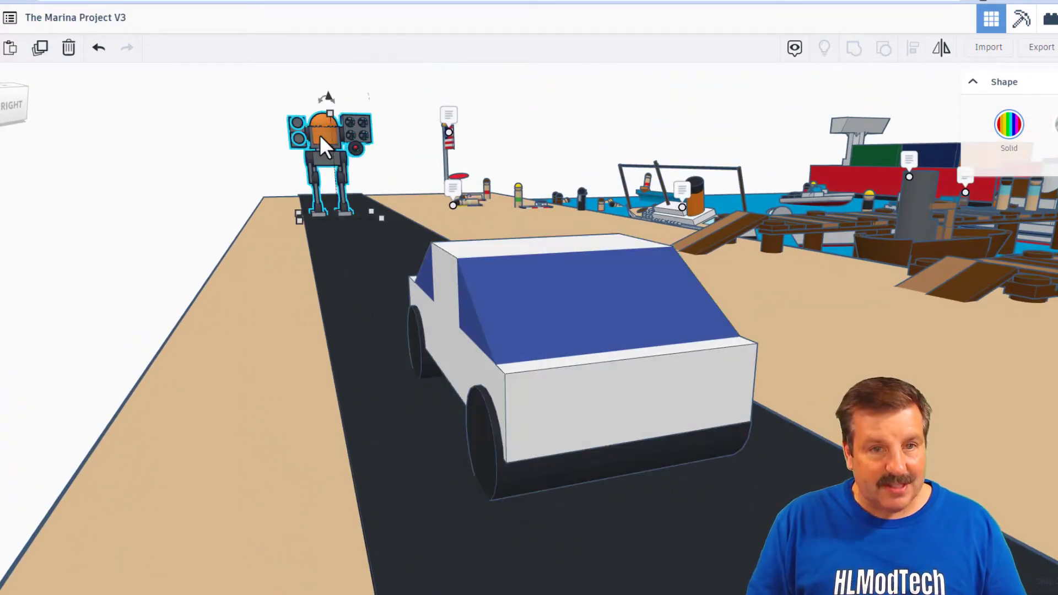
key(f)
mouse_move(293, 179)
right_down()
mouse_move(520, 320)
mouse_move(910, 320)
mouse_move(479, 296)
right_up()
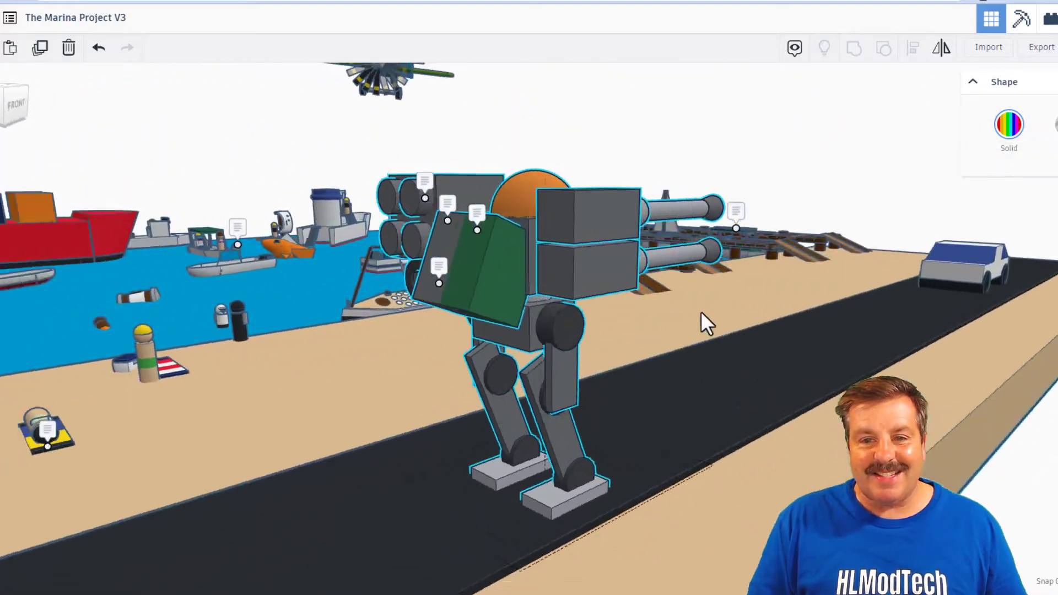
scroll(579, 157, down, 5)
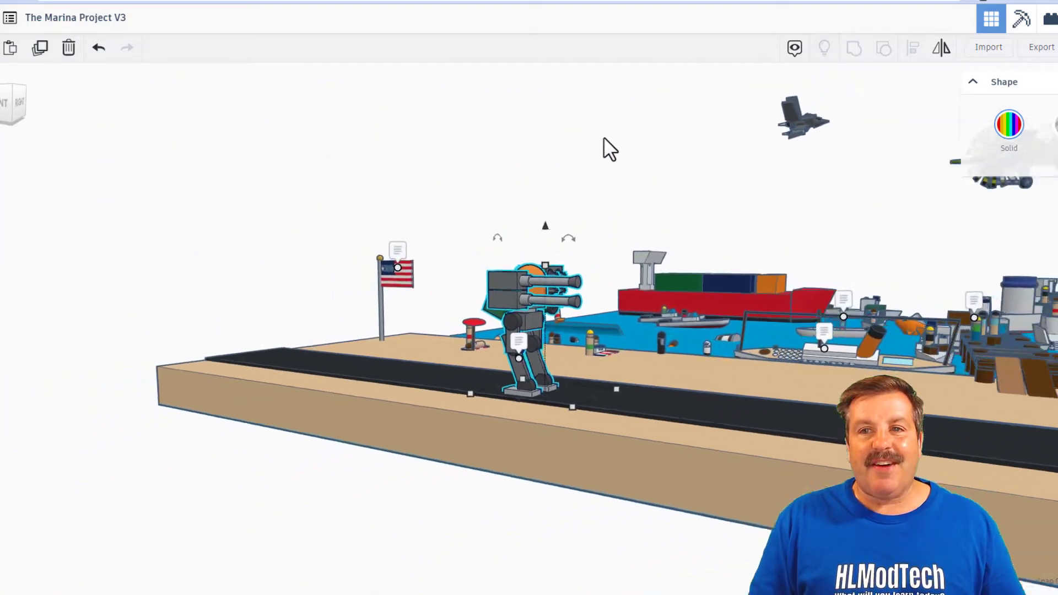
scroll(608, 116, down, 3)
click(617, 77)
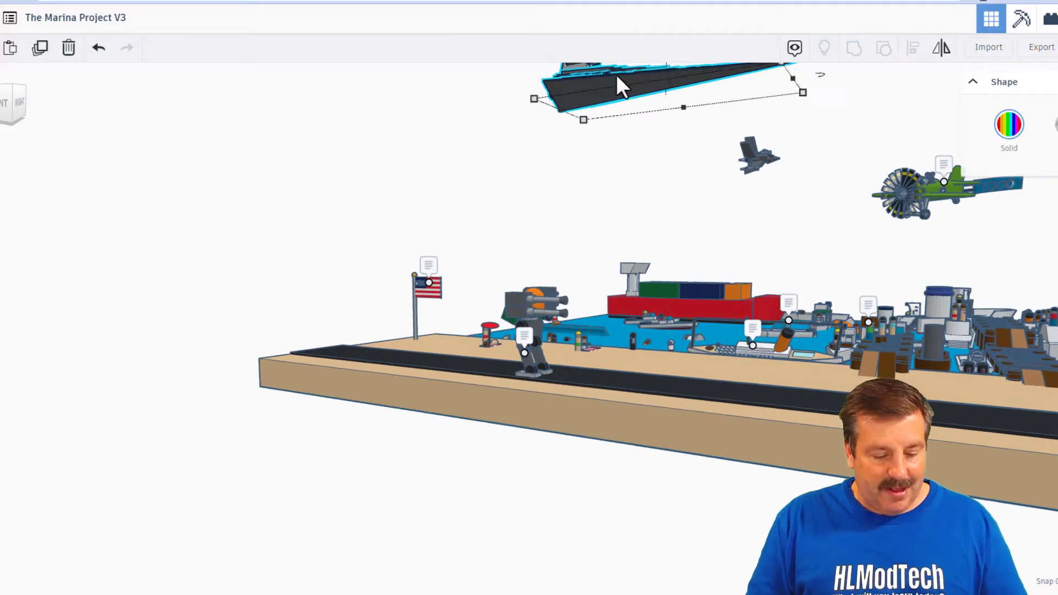
- Frame the starship and orbit the marina through top-down and tilted angles
key(f)
mouse_move(649, 141)
right_down()
mouse_move(558, 346)
mouse_move(24, 281)
mouse_move(227, 307)
right_up()
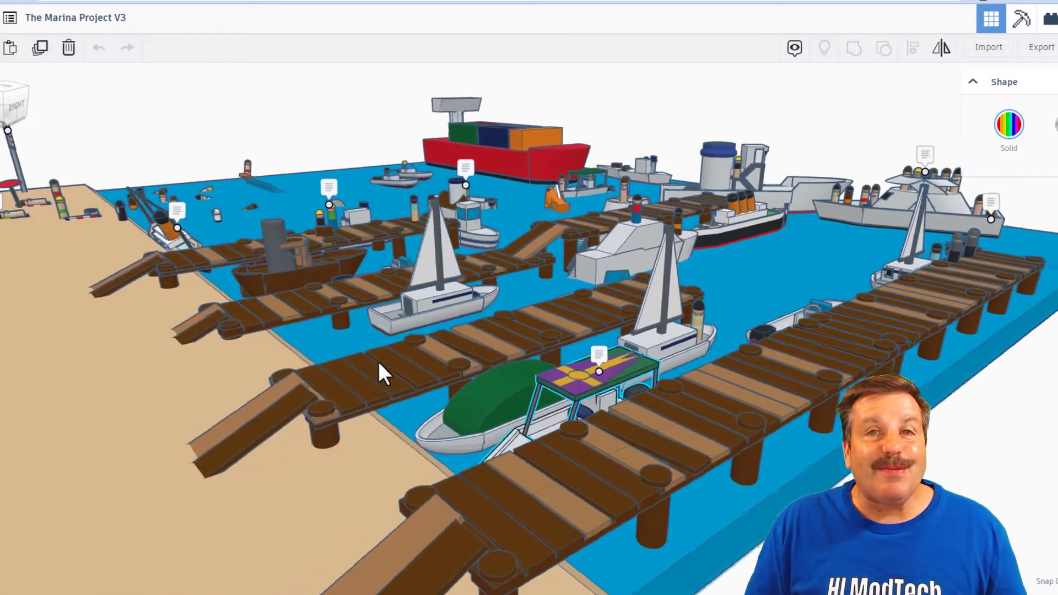
right_drag(363, 376, 372, 358)
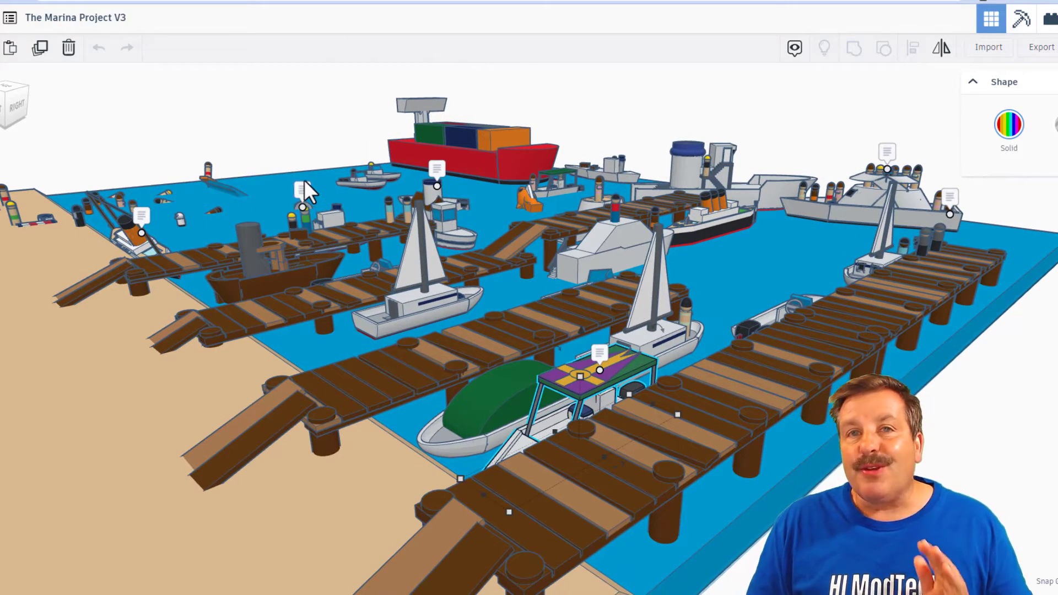
mouse_move(303, 179)
right_down()
mouse_move(325, 252)
mouse_move(288, 243)
mouse_move(307, 255)
right_up()
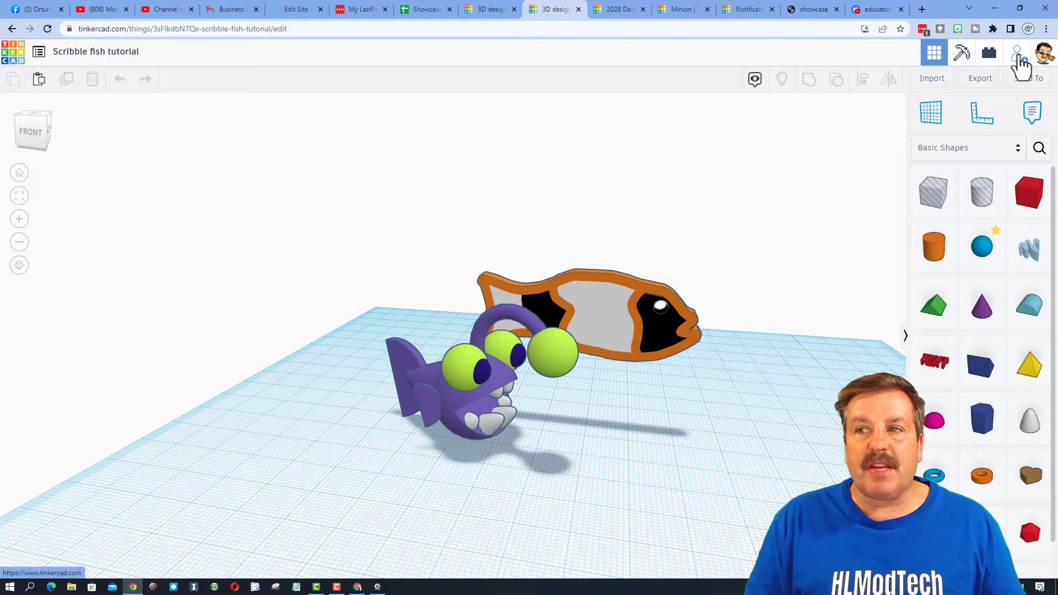
- Generate a new collaboration link for the Scribble fish design and copy it
click(1018, 55)
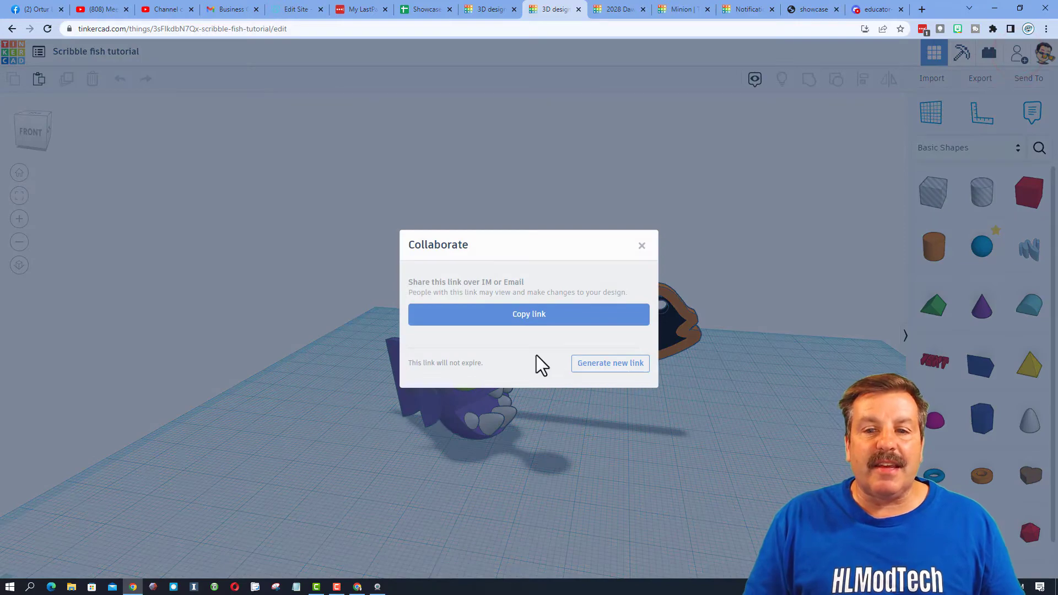
click(611, 363)
click(542, 314)
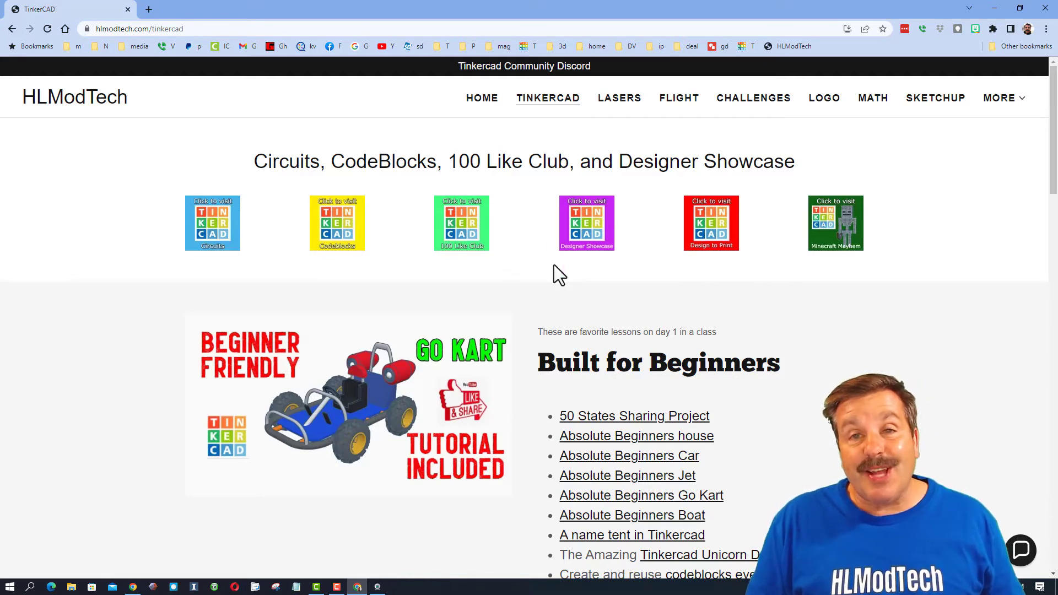
click(1021, 549)
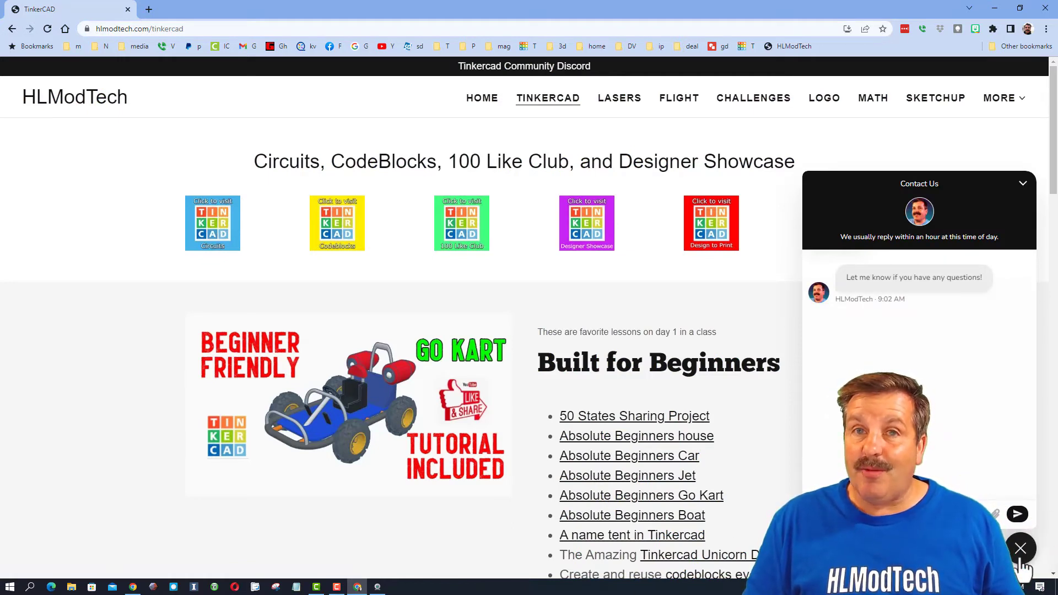
click(1022, 548)
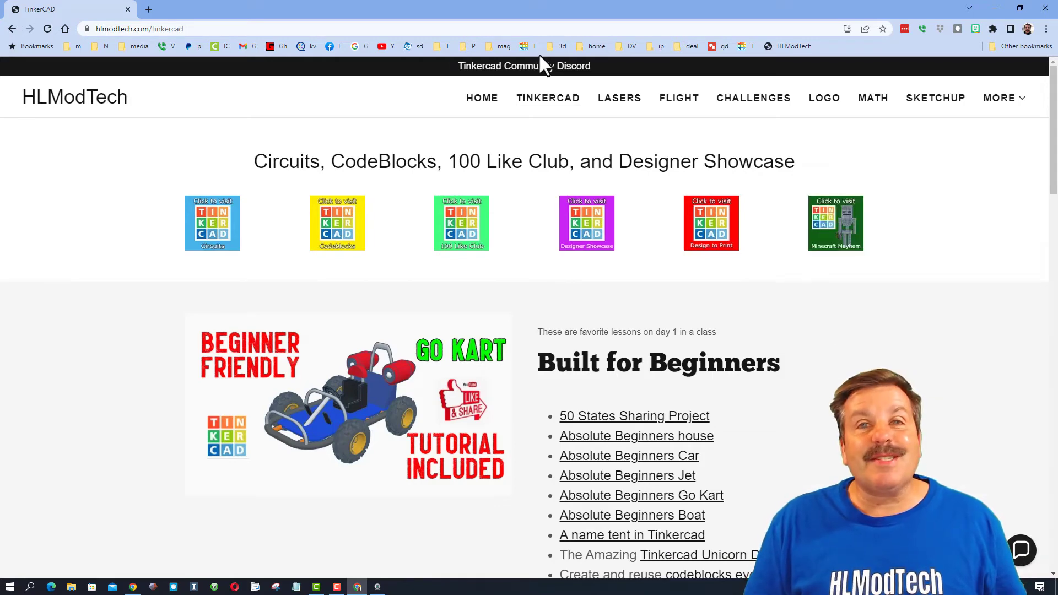